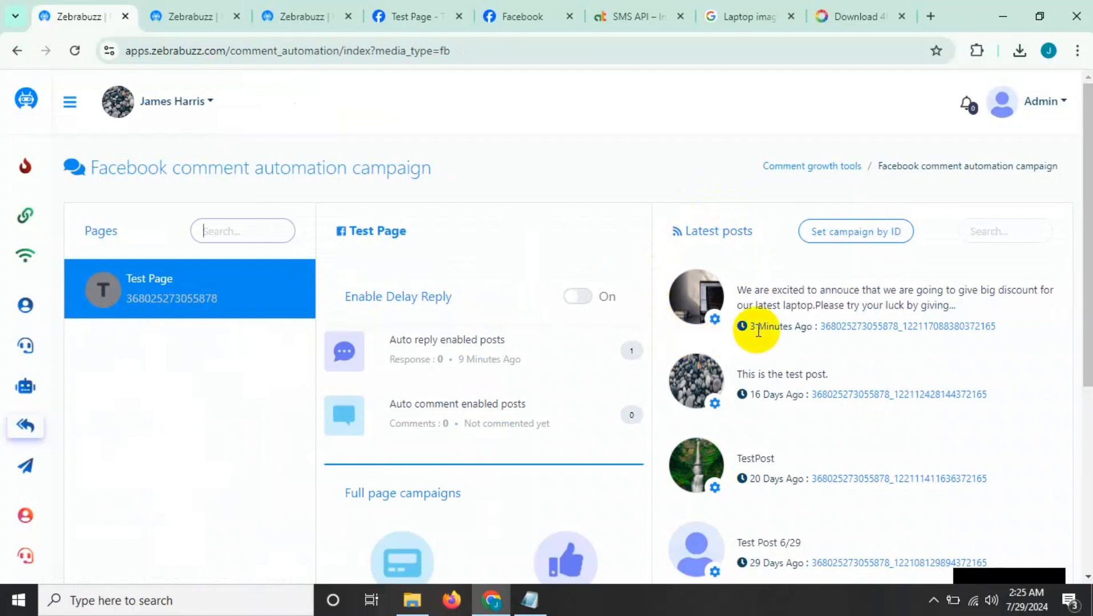
Start enabling auto reply for the latest laptop discount post and turn off the use of a saved template.
{"action": "left_click", "coordinate": [715, 322]}
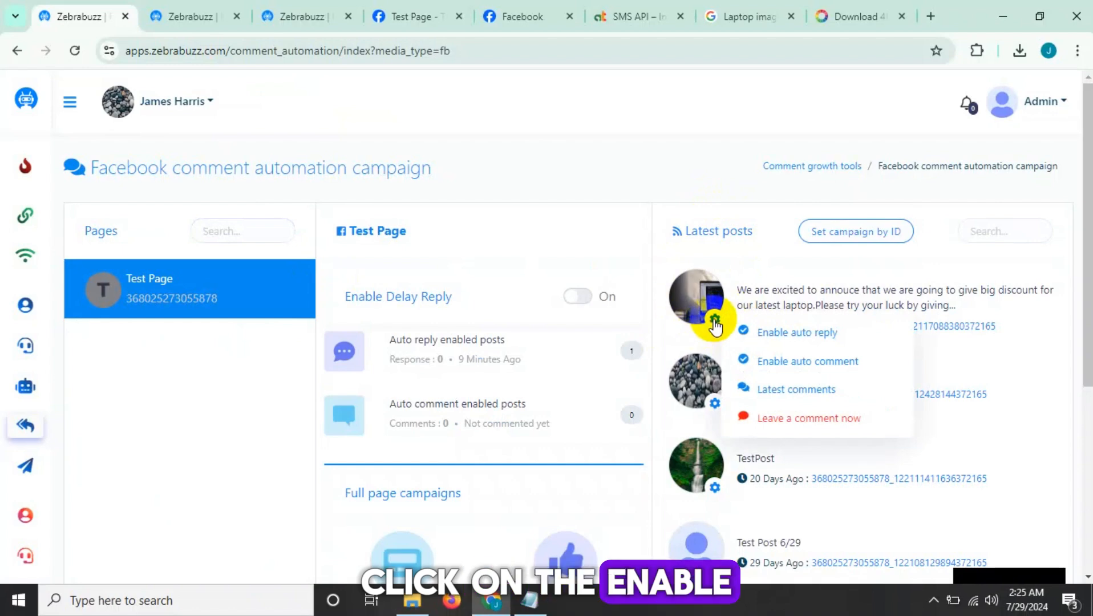
{"action": "left_click", "coordinate": [787, 344]}
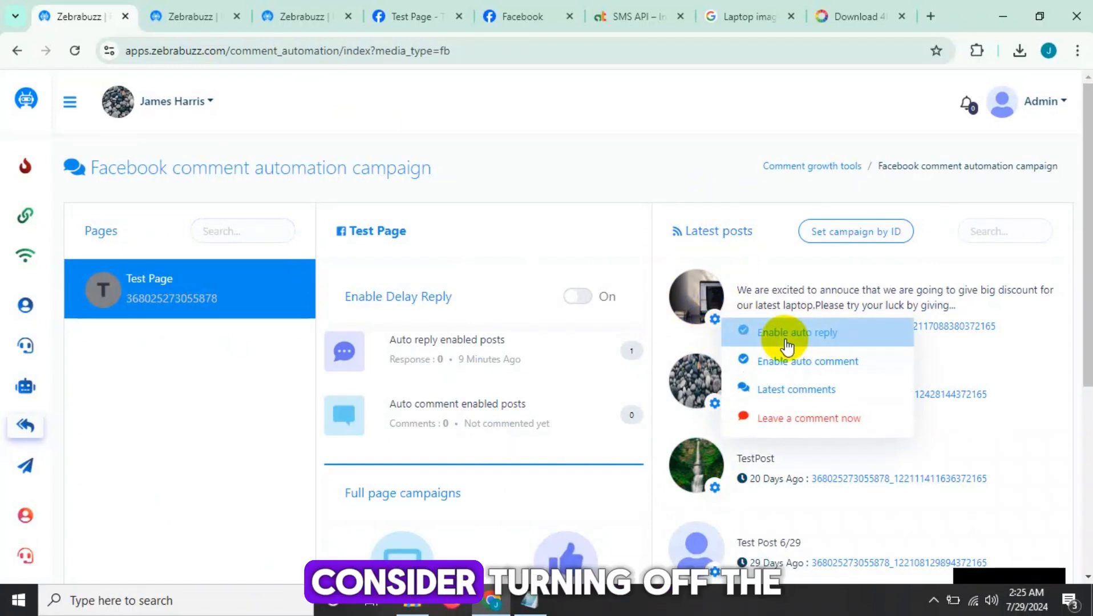
{"action": "left_click", "coordinate": [787, 341]}
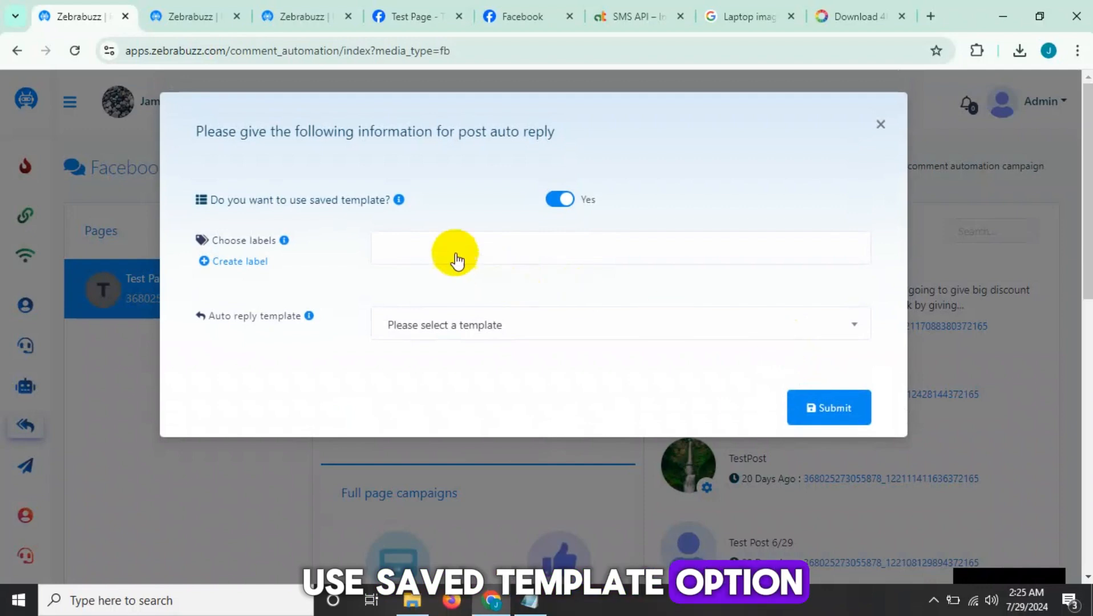
{"action": "left_click", "coordinate": [556, 200]}
Enable sending the reply message to a user multiple times and liking comments by the page.
{"action": "scroll", "coordinate": [398, 282], "scroll_direction": "down", "scroll_amount": 1}
{"action": "scroll", "coordinate": [399, 283], "scroll_direction": "down", "scroll_amount": 2}
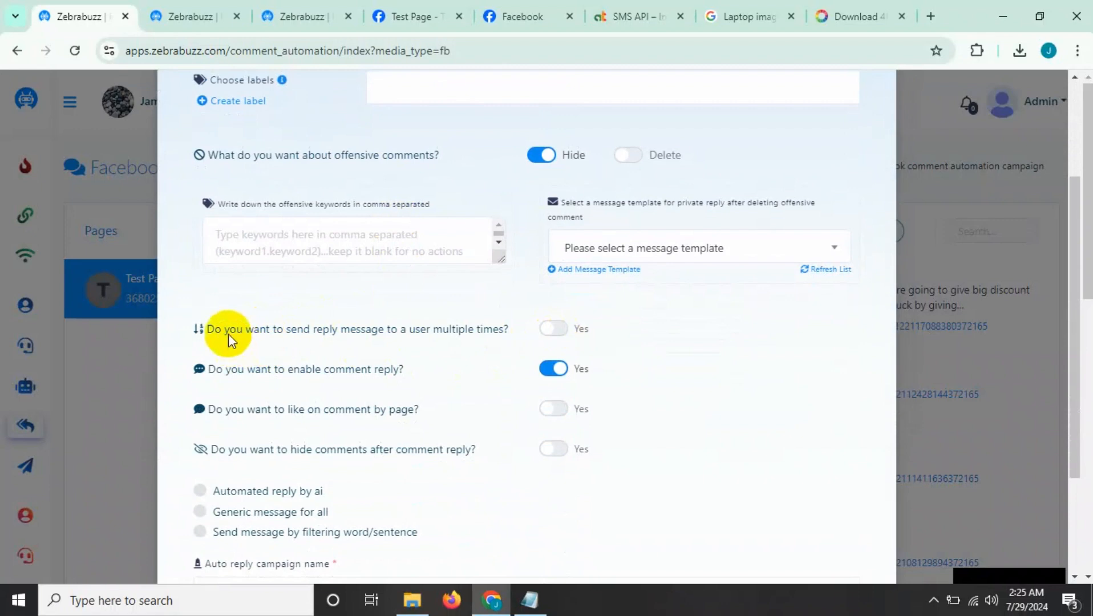
{"action": "left_click_drag", "start_coordinate": [229, 331], "coordinate": [498, 331]}
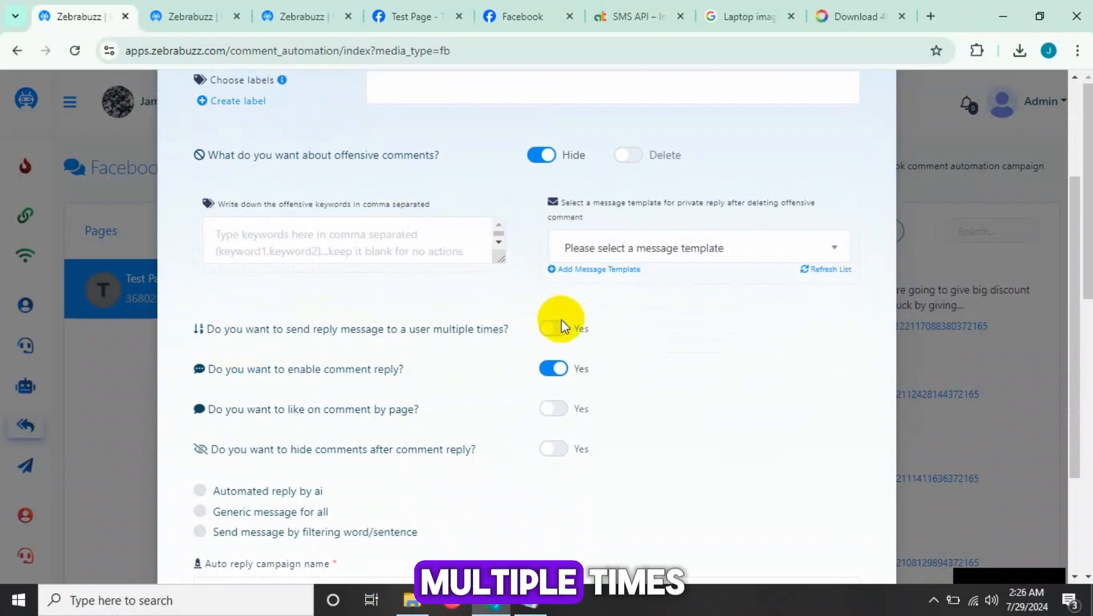
{"action": "left_click", "coordinate": [558, 324]}
{"action": "scroll", "coordinate": [310, 336], "scroll_direction": "down", "scroll_amount": 1}
{"action": "left_click", "coordinate": [237, 338]}
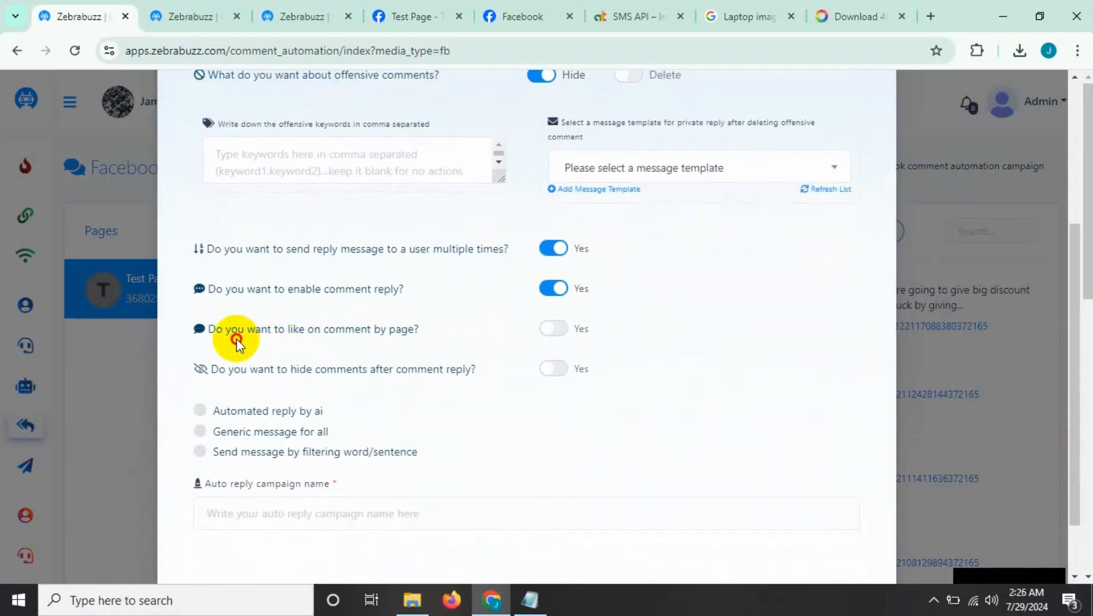
{"action": "left_click", "coordinate": [561, 332]}
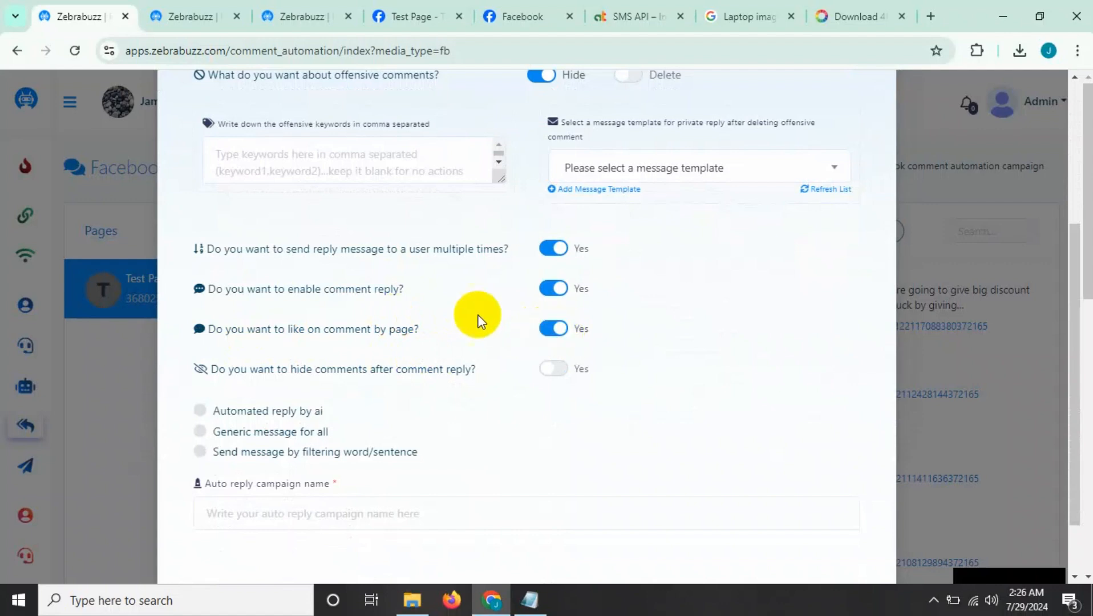
Choose a generic message for all and name the auto reply campaign "Spintax reply".
{"action": "scroll", "coordinate": [478, 317], "scroll_direction": "down", "scroll_amount": 1}
{"action": "left_click", "coordinate": [199, 355]}
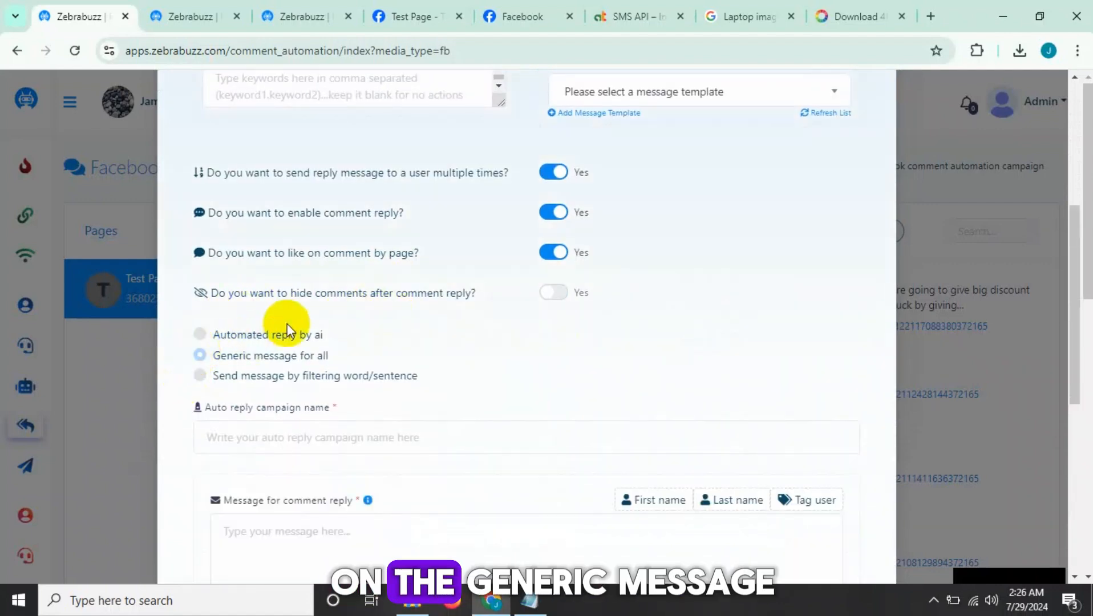
{"action": "scroll", "coordinate": [297, 317], "scroll_direction": "down", "scroll_amount": 1}
{"action": "left_click", "coordinate": [293, 359]}
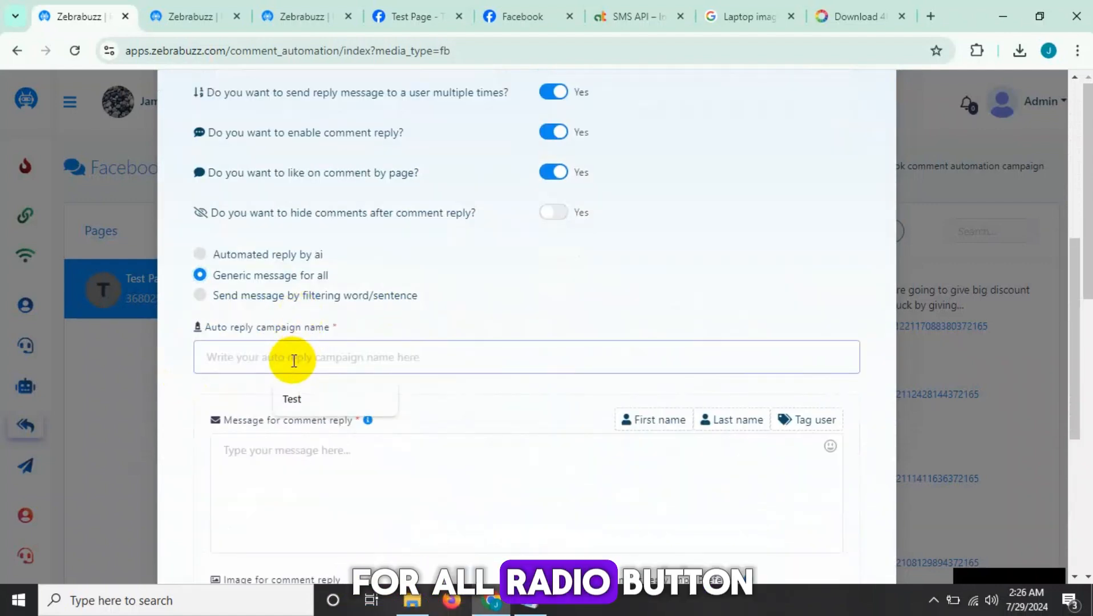
{"action": "type", "text": "Spin"}
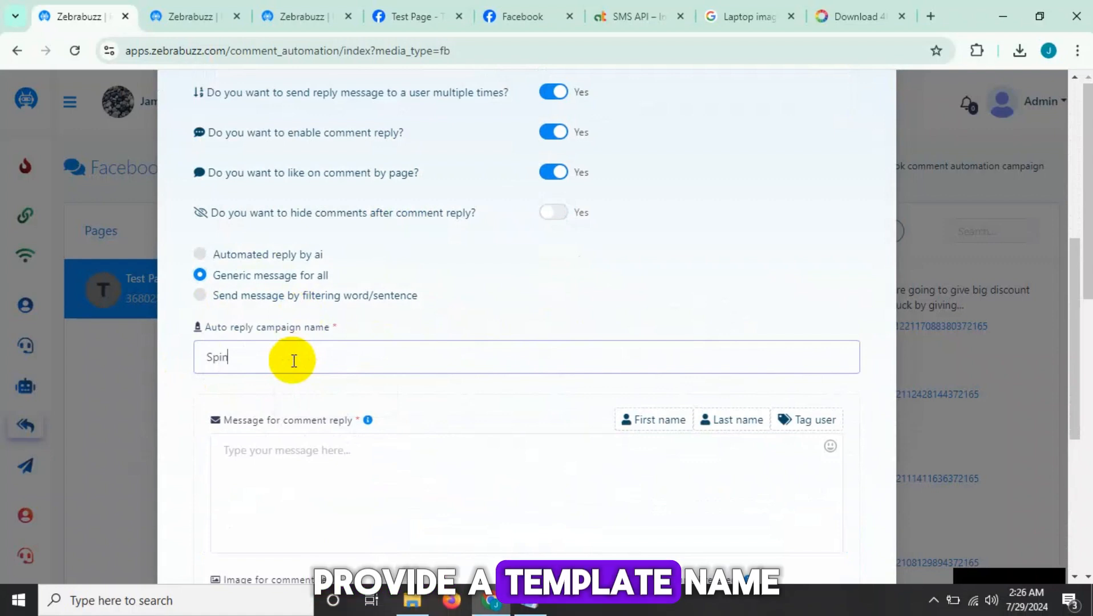
{"action": "type", "text": "tax"}
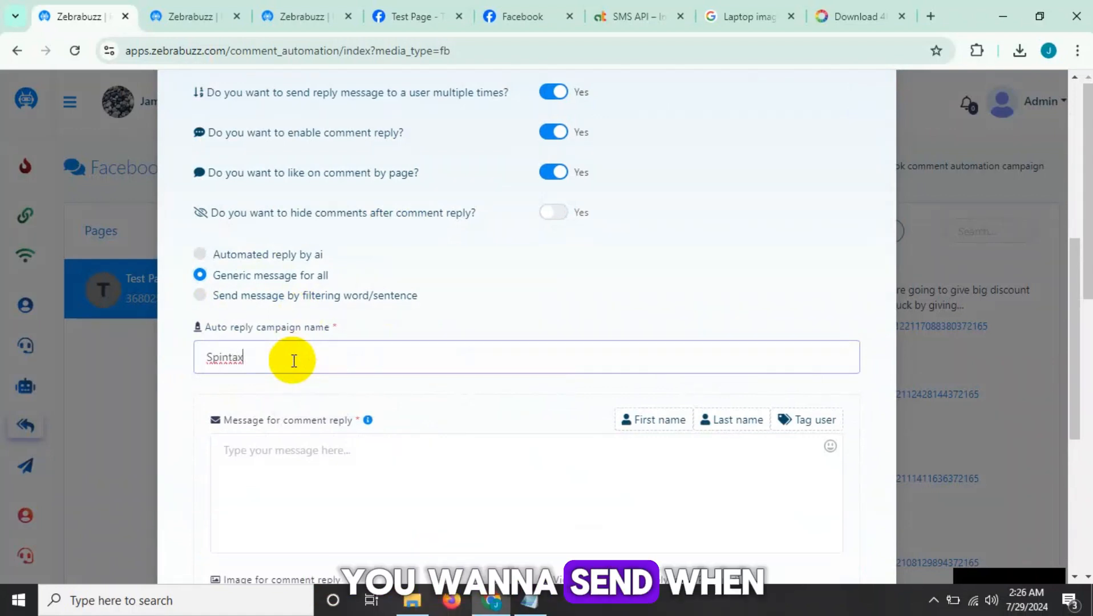
{"action": "type", "text": " reply"}
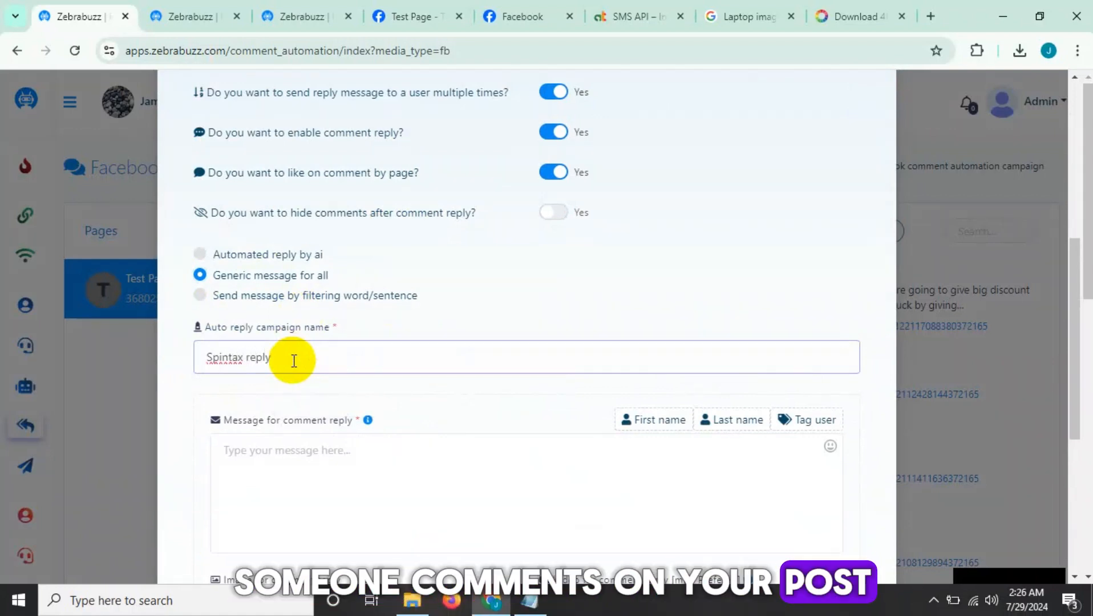
Enter the comment reply message "Thanks for your comment.We have send you a lucky coupon into your inbox.So pleaase check your luck 😃".
{"action": "scroll", "coordinate": [285, 362], "scroll_direction": "down", "scroll_amount": 3}
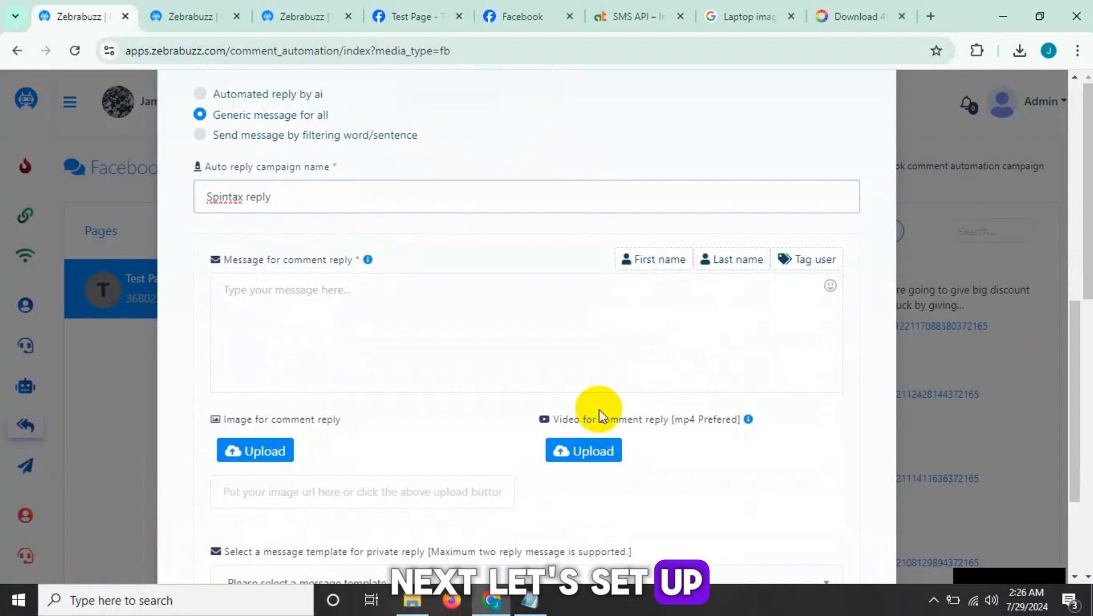
{"action": "left_click", "coordinate": [301, 298]}
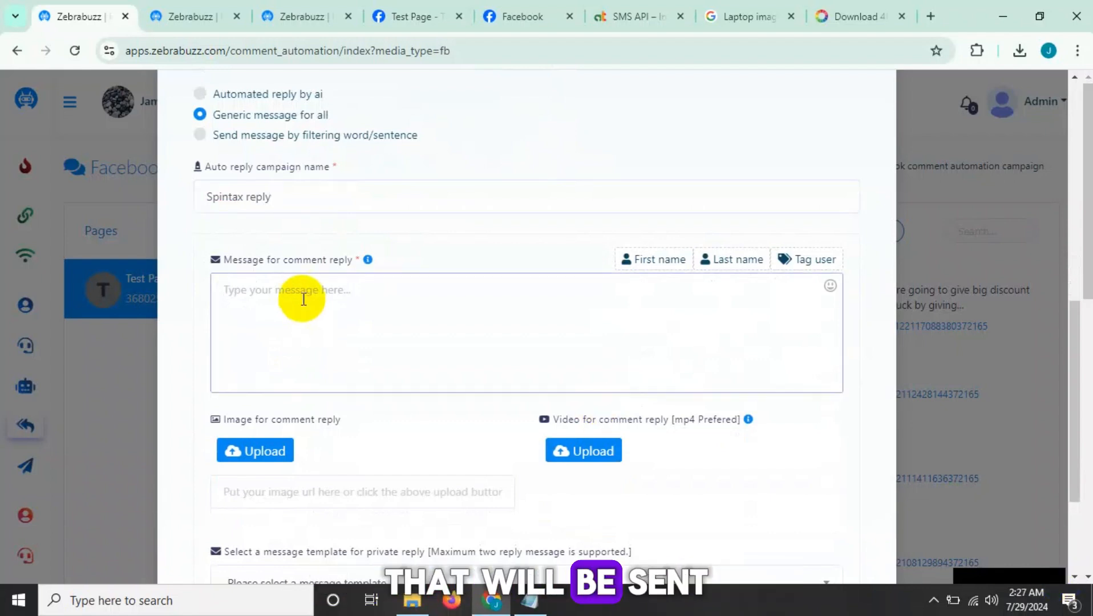
{"action": "type", "text": "Thanks for your comment.We have send you a lucky coupon into your inbox.So pleaase check your luck 😃"}
{"action": "left_click", "coordinate": [260, 287]}
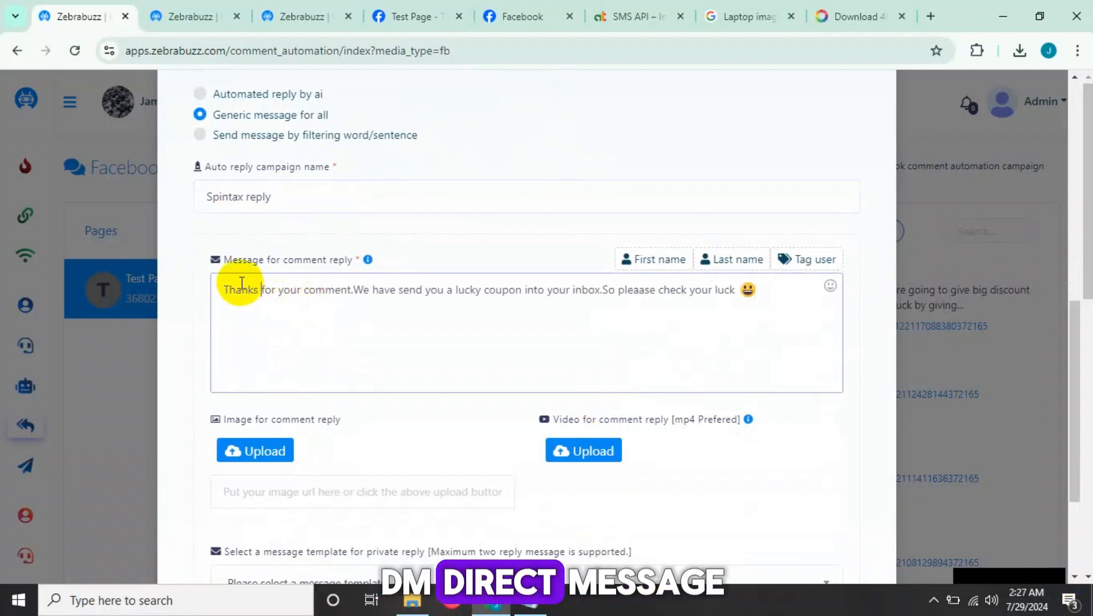
{"action": "left_click_drag", "start_coordinate": [242, 284], "coordinate": [755, 310]}
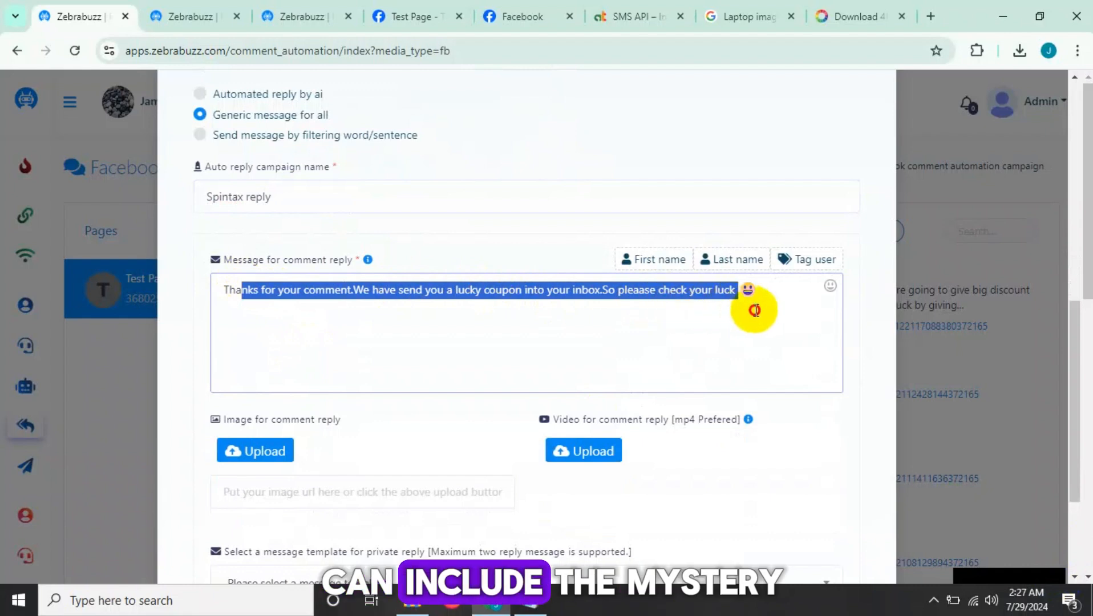
{"action": "left_click", "coordinate": [771, 302]}
Add a new message template for the private reply and name it "Spintax private".
{"action": "scroll", "coordinate": [209, 304], "scroll_direction": "down", "scroll_amount": 3}
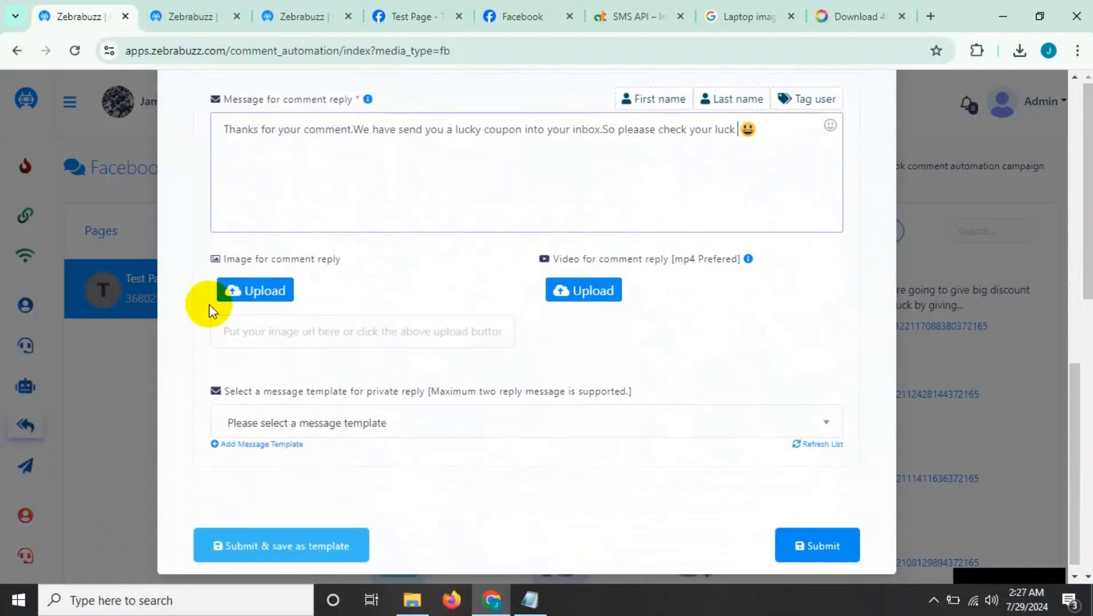
{"action": "left_click", "coordinate": [328, 415]}
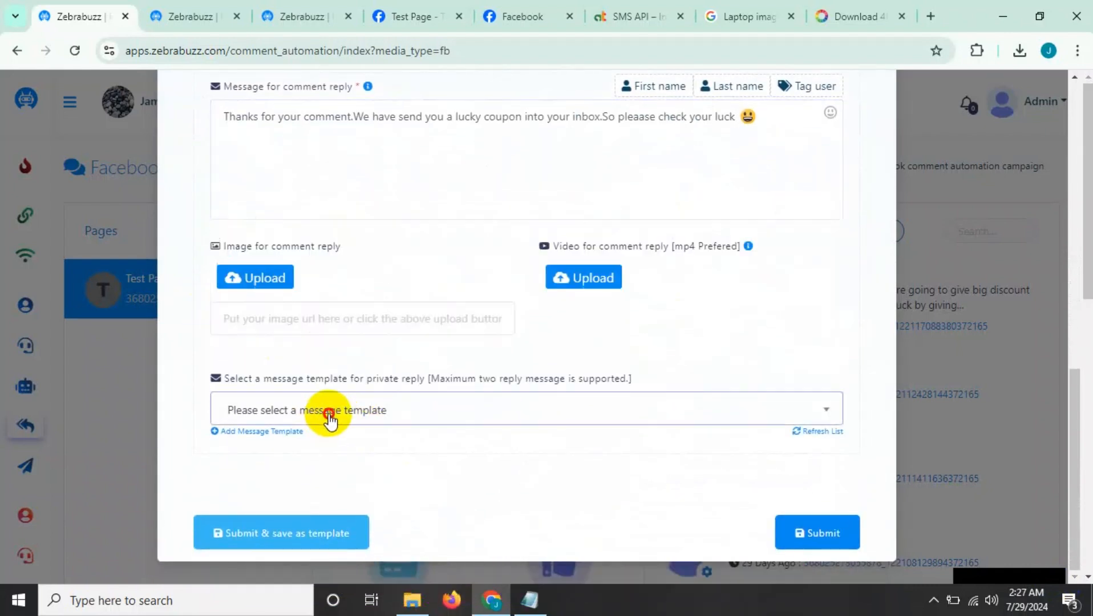
{"action": "left_click", "coordinate": [262, 433]}
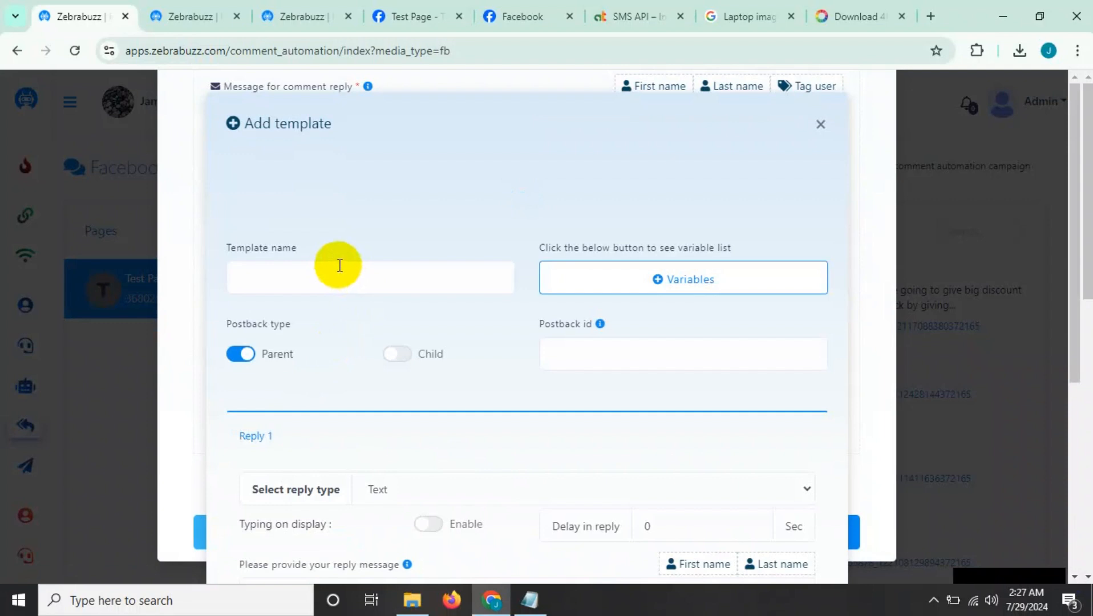
{"action": "left_click", "coordinate": [340, 273]}
{"action": "type", "text": "Spint"}
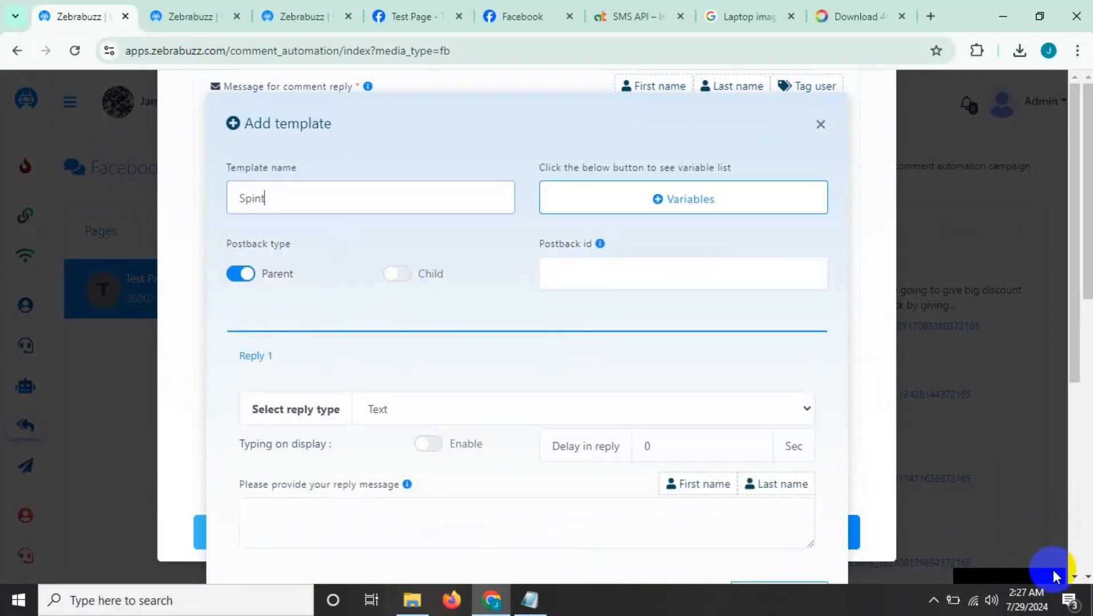
{"action": "type", "text": "ax "}
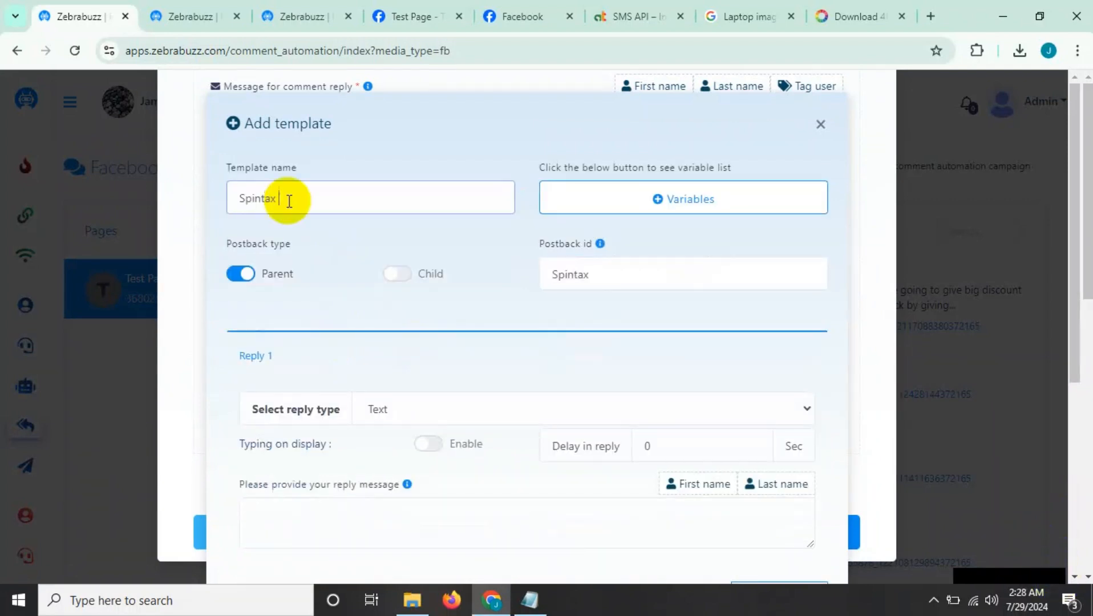
{"action": "type", "text": "private"}
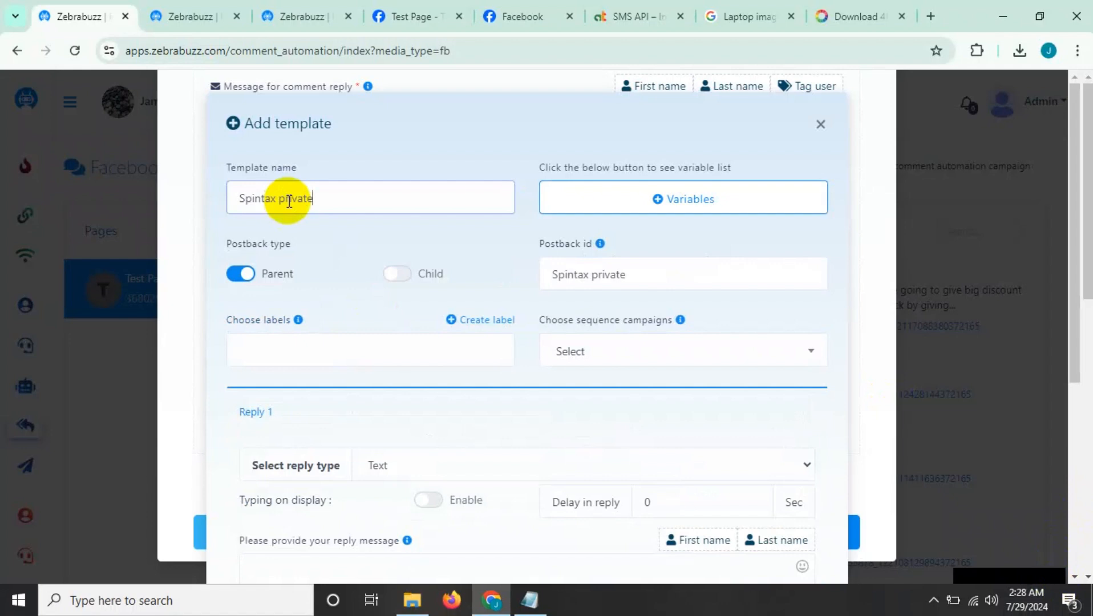
Begin the template's text reply message with "Congratulations you have got".
{"action": "scroll", "coordinate": [339, 217], "scroll_direction": "down", "scroll_amount": 1}
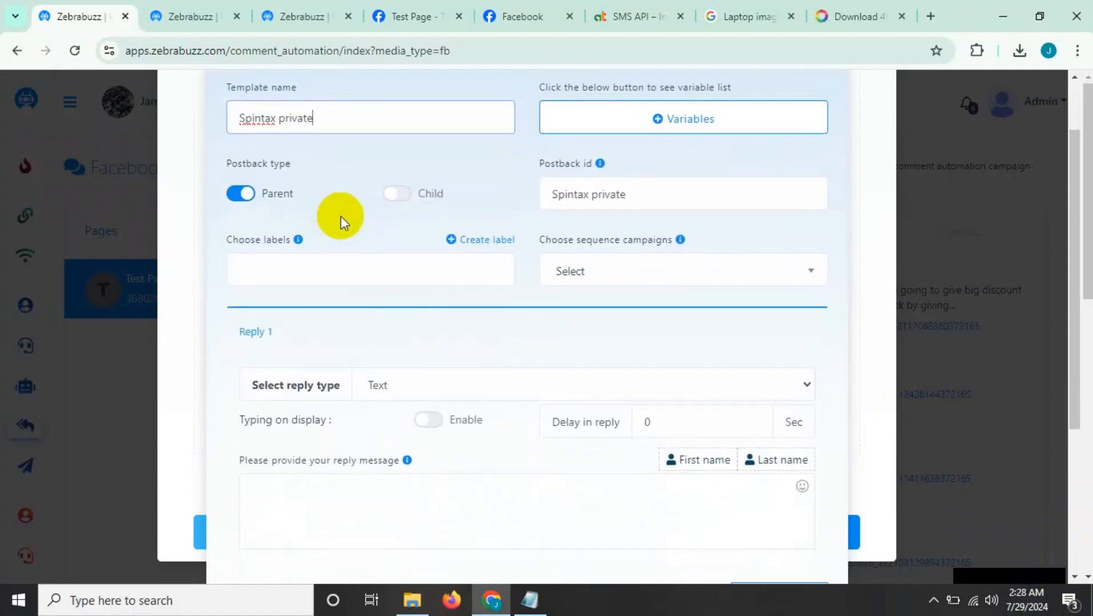
{"action": "scroll", "coordinate": [345, 222], "scroll_direction": "down", "scroll_amount": 2}
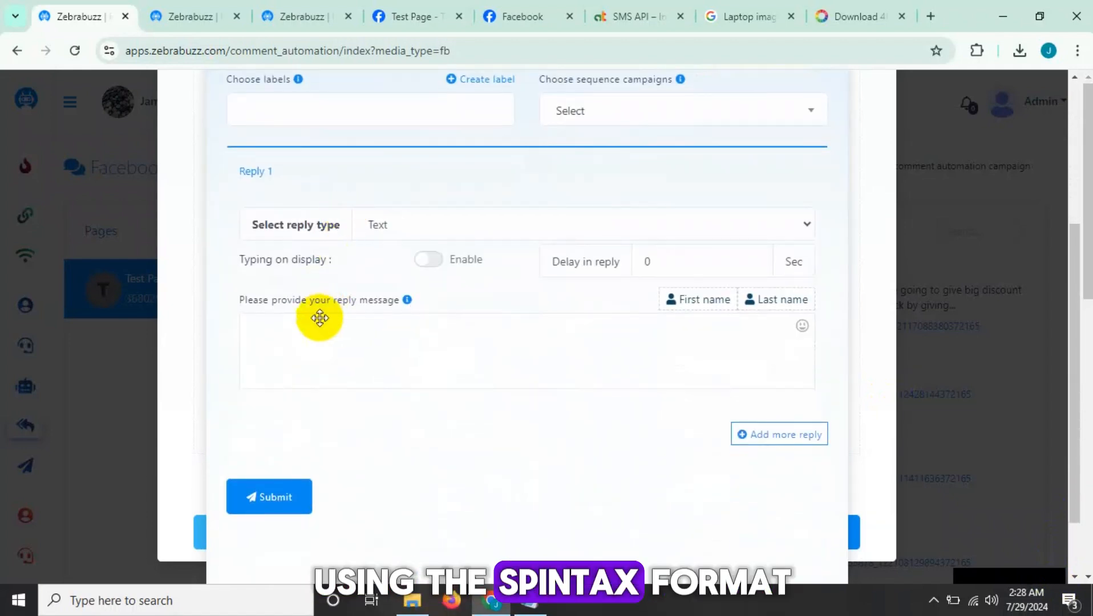
{"action": "left_click", "coordinate": [319, 333]}
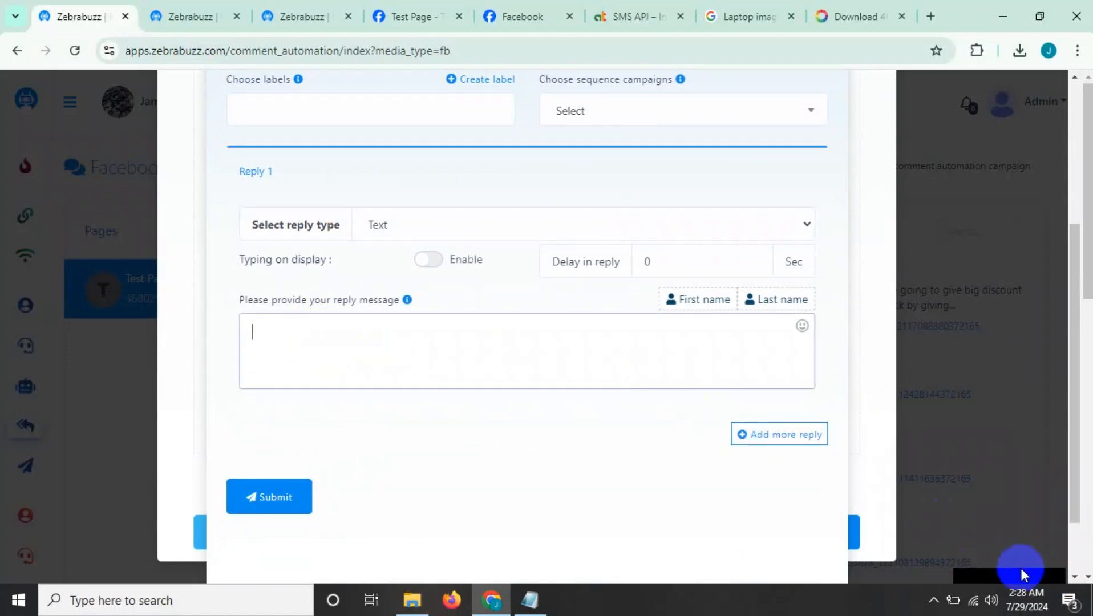
{"action": "type", "text": "Congratulations you have got"}
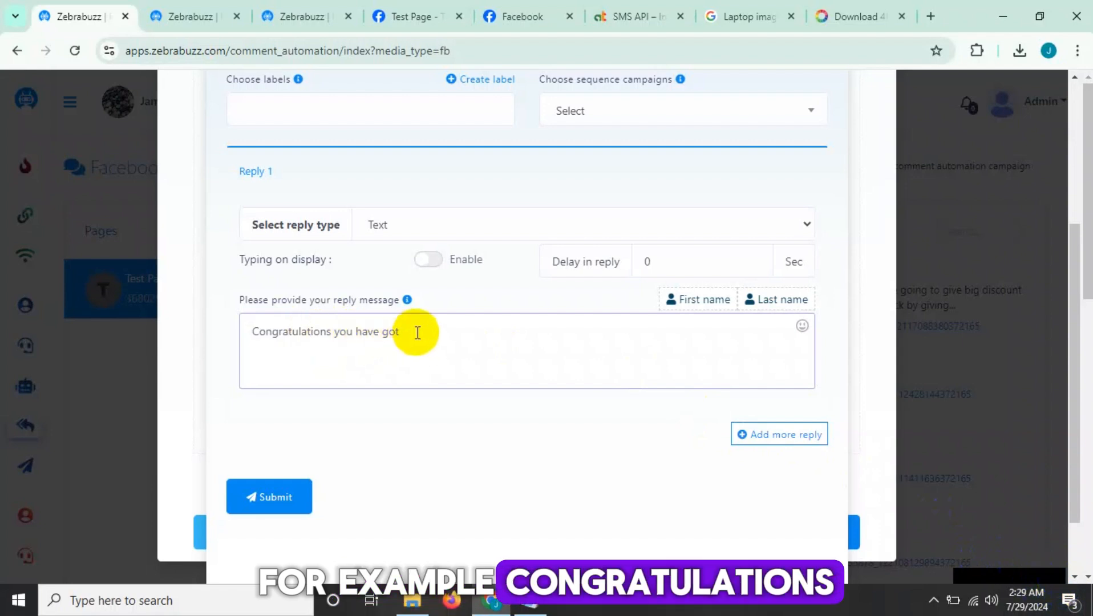
{"action": "left_click_drag", "start_coordinate": [427, 337], "coordinate": [208, 362]}
{"action": "left_click", "coordinate": [417, 341]}
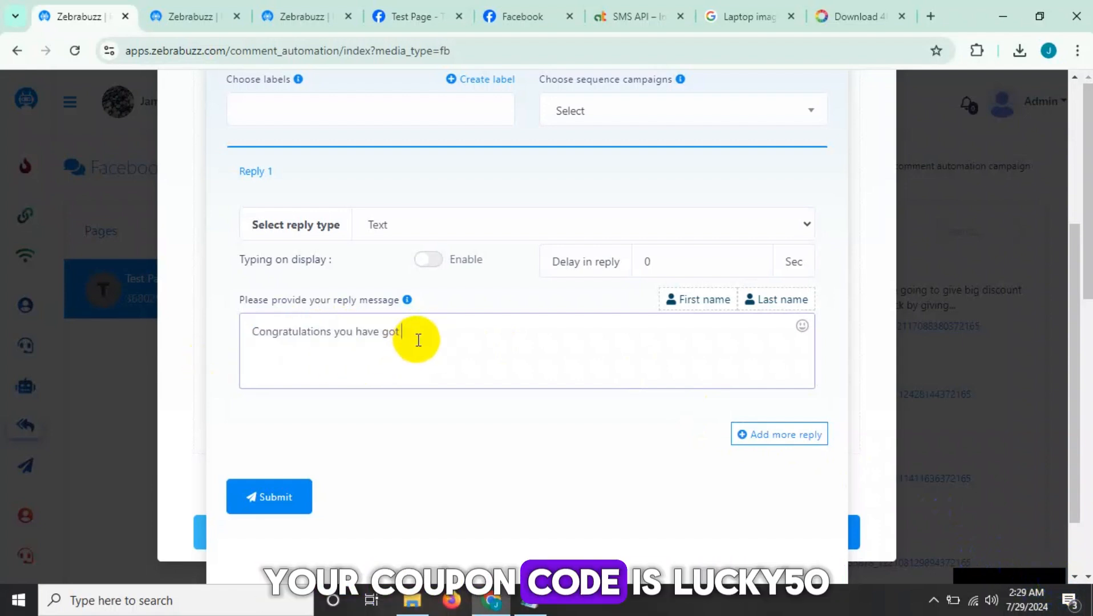
Append the first spintax option "{50% copouon.Your coupon is : lucky50|}" to the reply message.
{"action": "type", "text": "("}
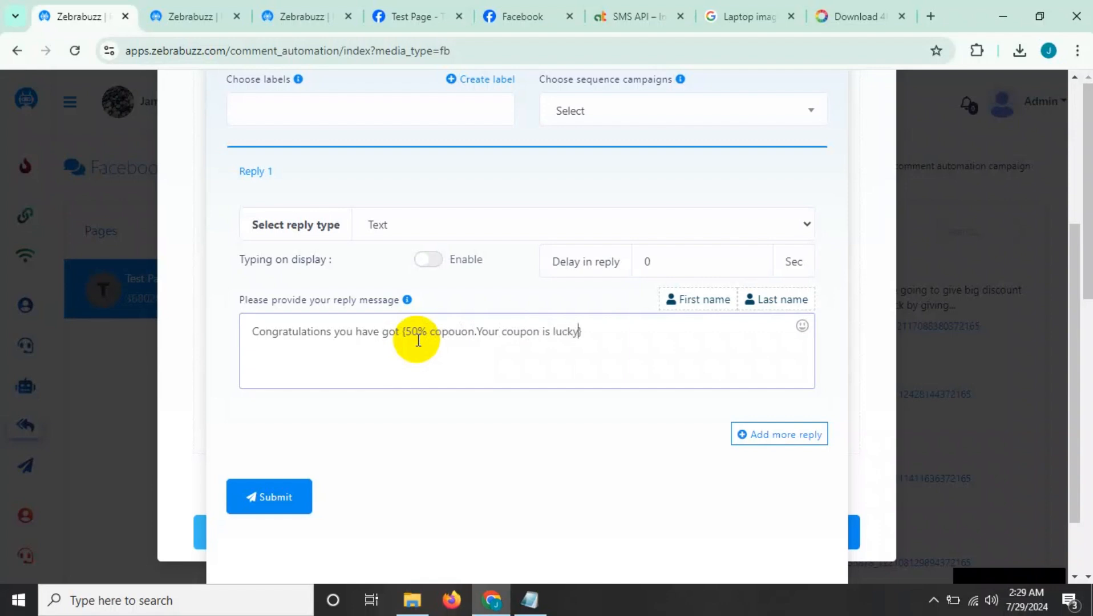
{"action": "type", "text": "500"}
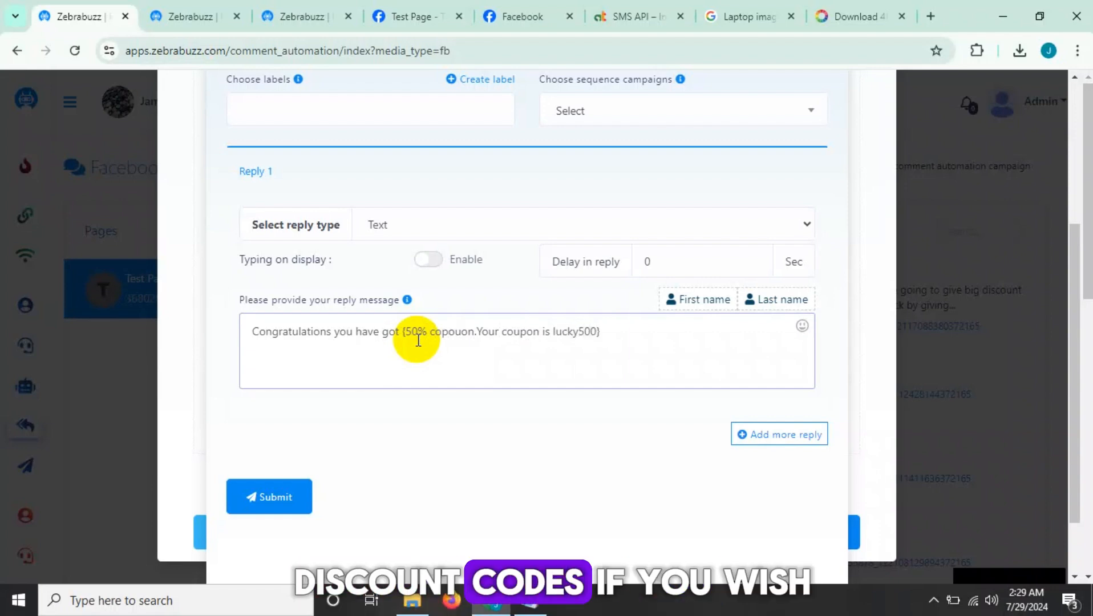
{"action": "key", "text": "Left"}
{"action": "key", "text": "Left"}
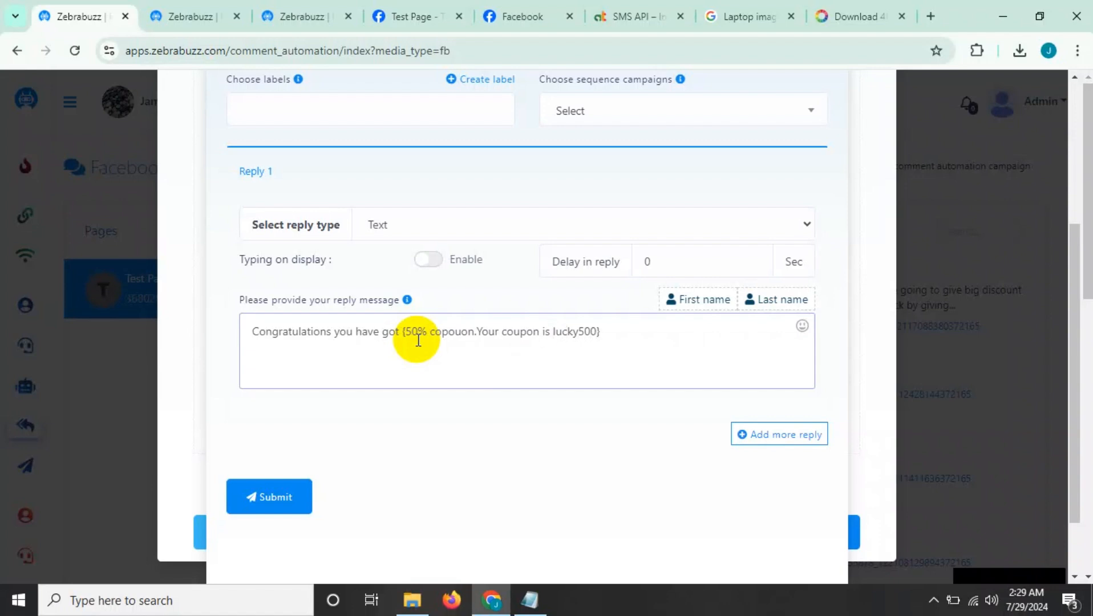
{"action": "type", "text": ":"}
{"action": "left_click", "coordinate": [604, 334]}
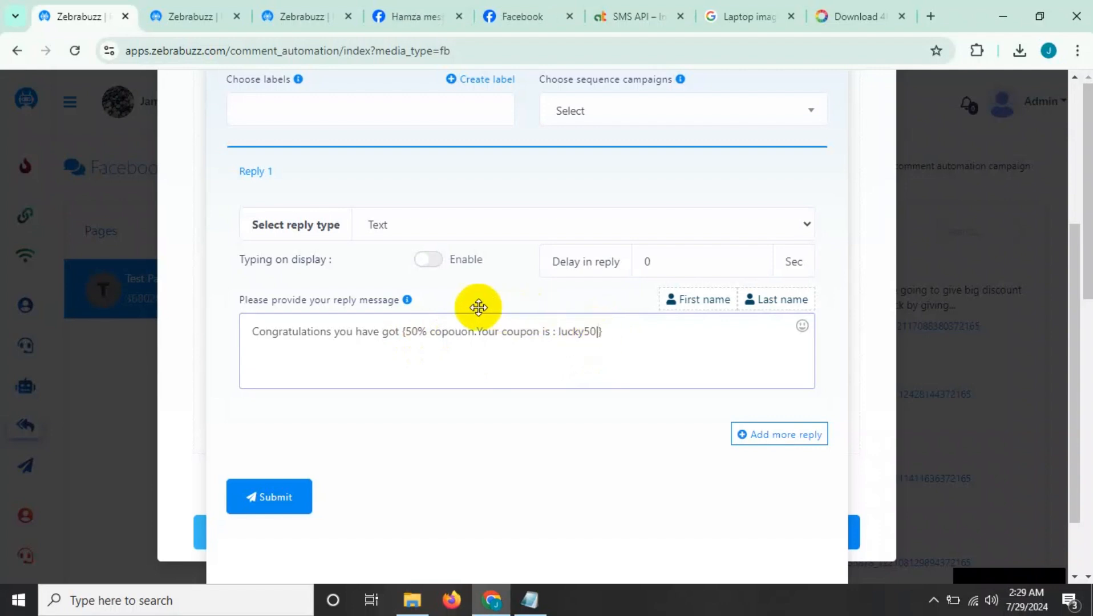
Add the second spintax option "40% copouon.Your coupon is : lucky40" to the reply message by duplicating and editing the first option.
{"action": "left_click_drag", "start_coordinate": [404, 333], "coordinate": [598, 338]}
{"action": "key", "text": "ctrl+c"}
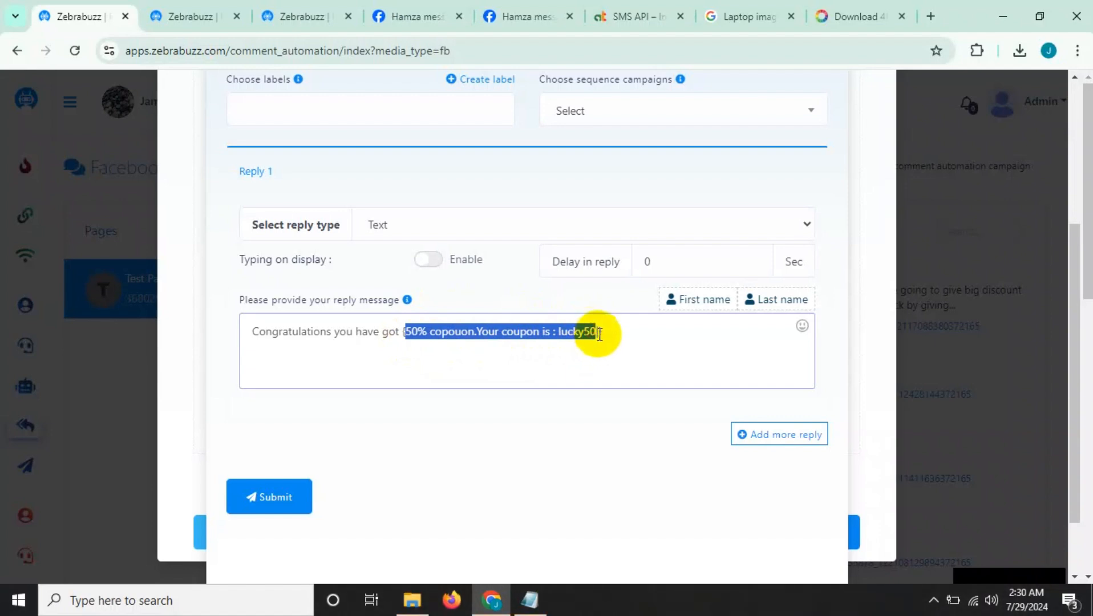
{"action": "left_click", "coordinate": [599, 334]}
{"action": "key", "text": "ctrl+v"}
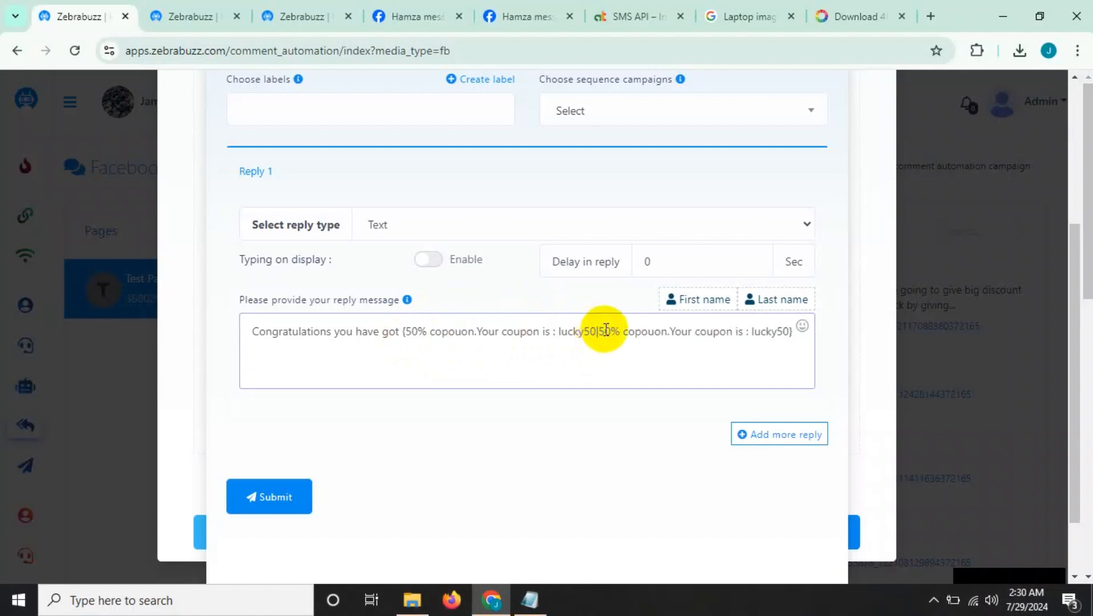
{"action": "left_click", "coordinate": [606, 331]}
{"action": "key", "text": "BackSpace"}
{"action": "type", "text": "4"}
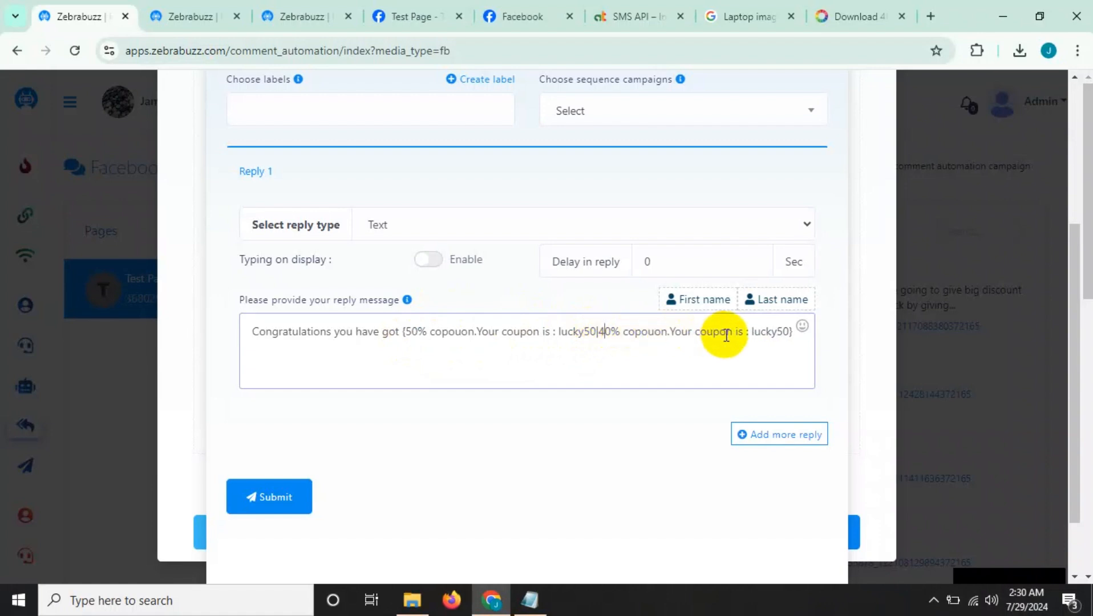
{"action": "left_click", "coordinate": [784, 331]}
{"action": "key", "text": "BackSpace"}
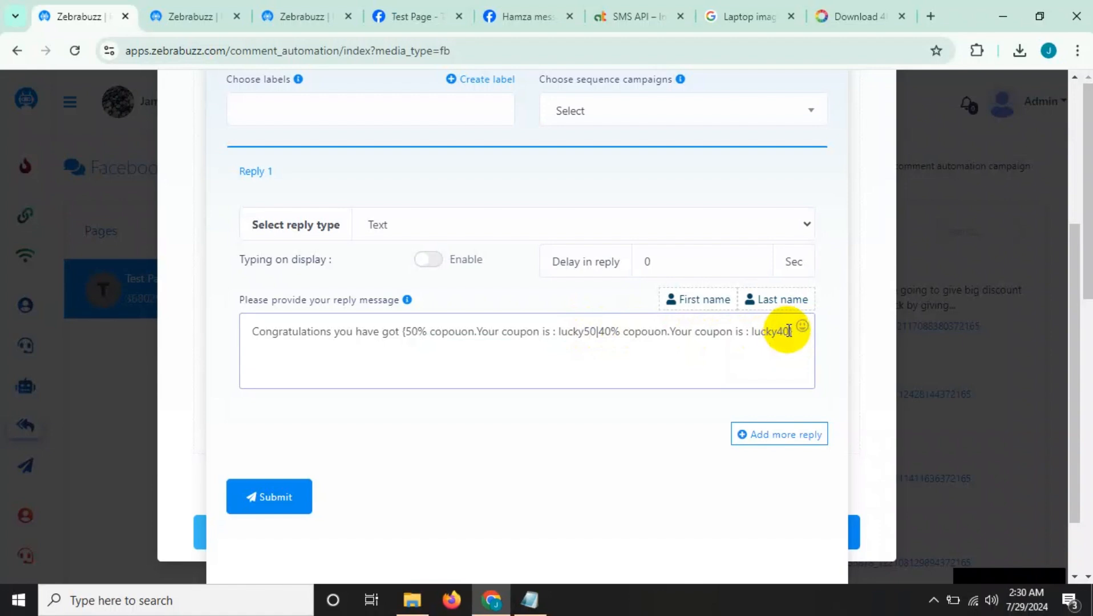
{"action": "type", "text": "4"}
Add the third spintax option "$20 copouon.Your coupon is : lucky20" to the reply message from another copy of the first option.
{"action": "type", "text": "|50% copouon.Your coupon is : lucky50"}
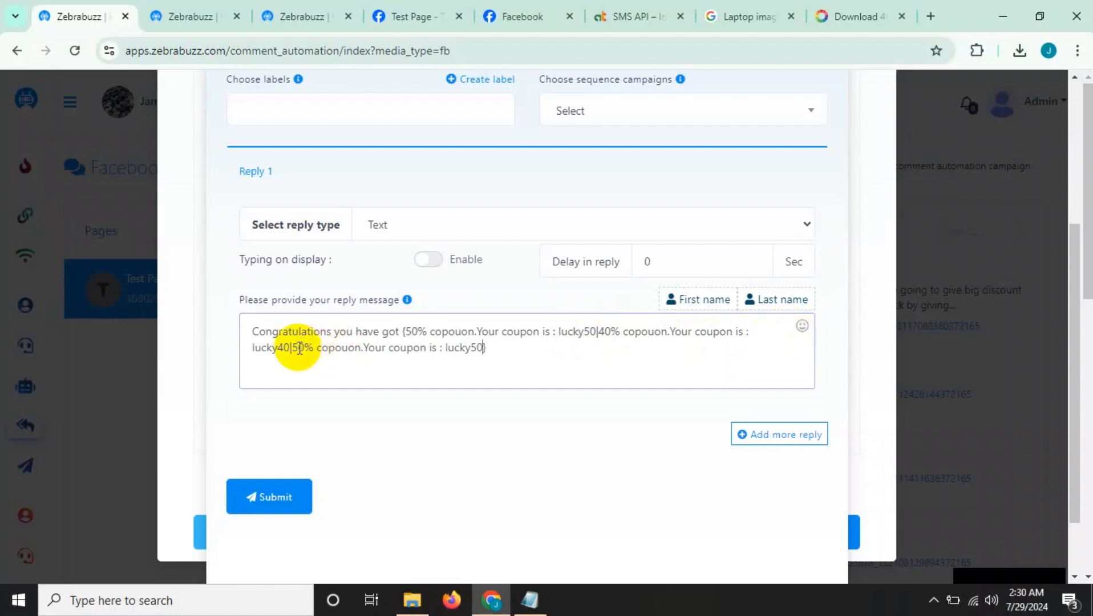
{"action": "key", "text": "BackSpace"}
{"action": "key", "text": "BackSpace"}
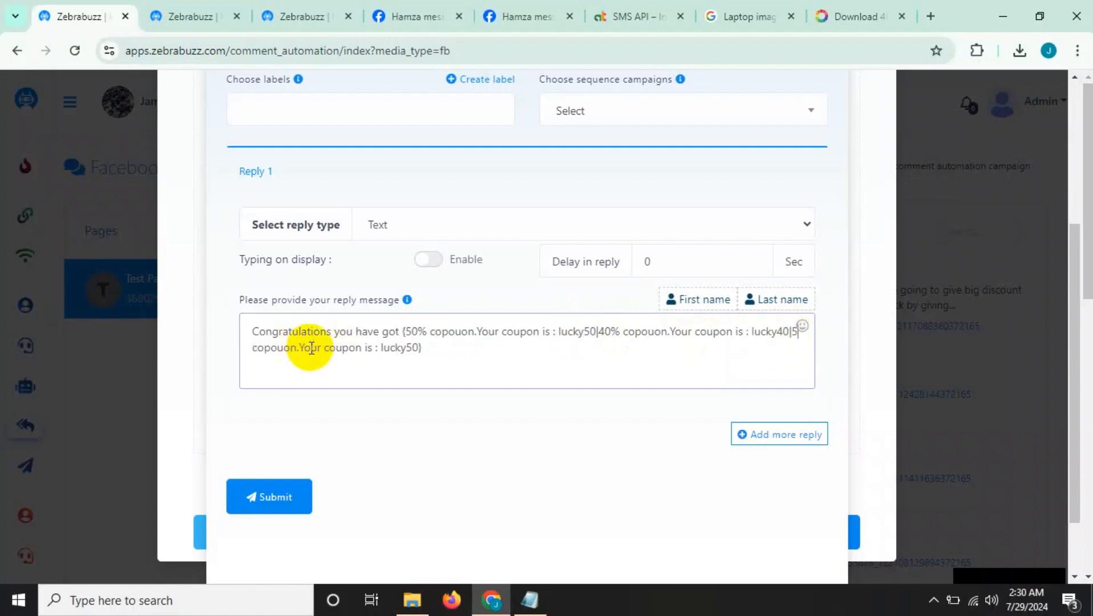
{"action": "key", "text": "BackSpace"}
{"action": "type", "text": "20"}
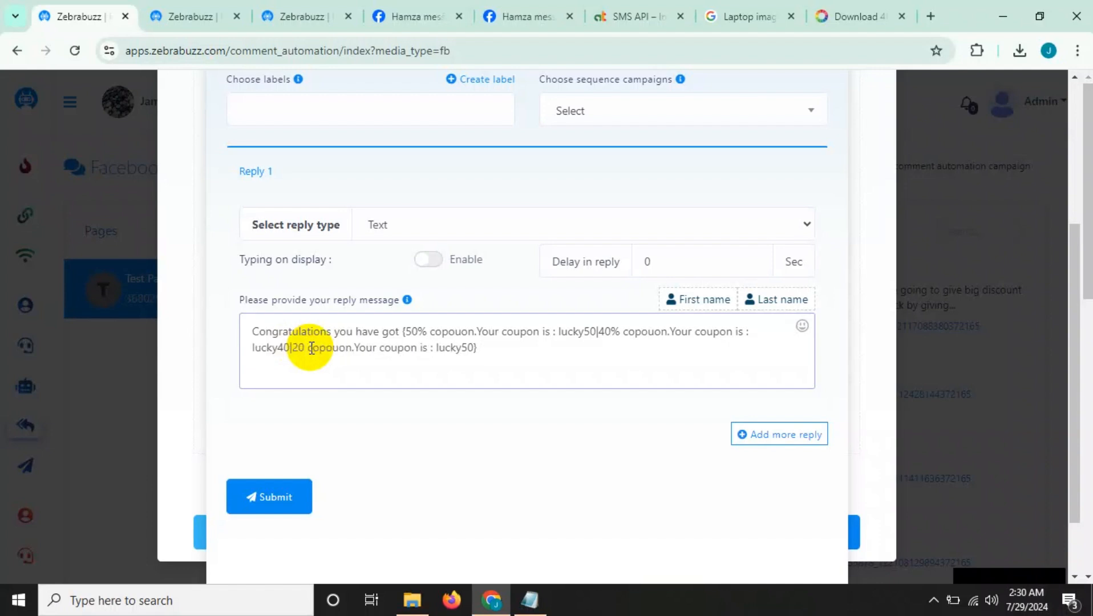
{"action": "type", "text": "%"}
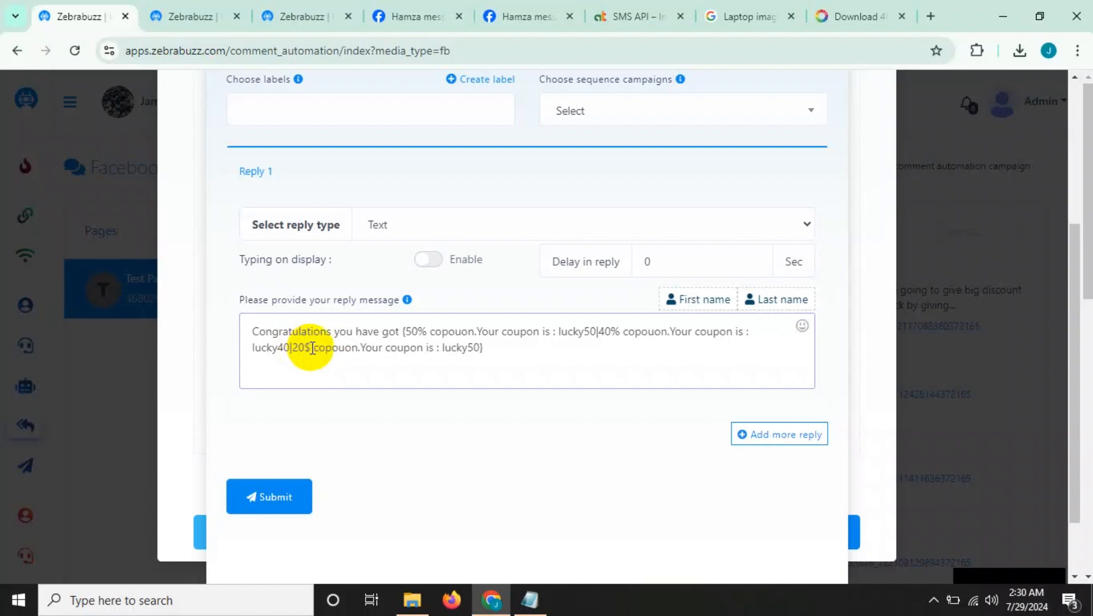
{"action": "key", "text": "BackSpace"}
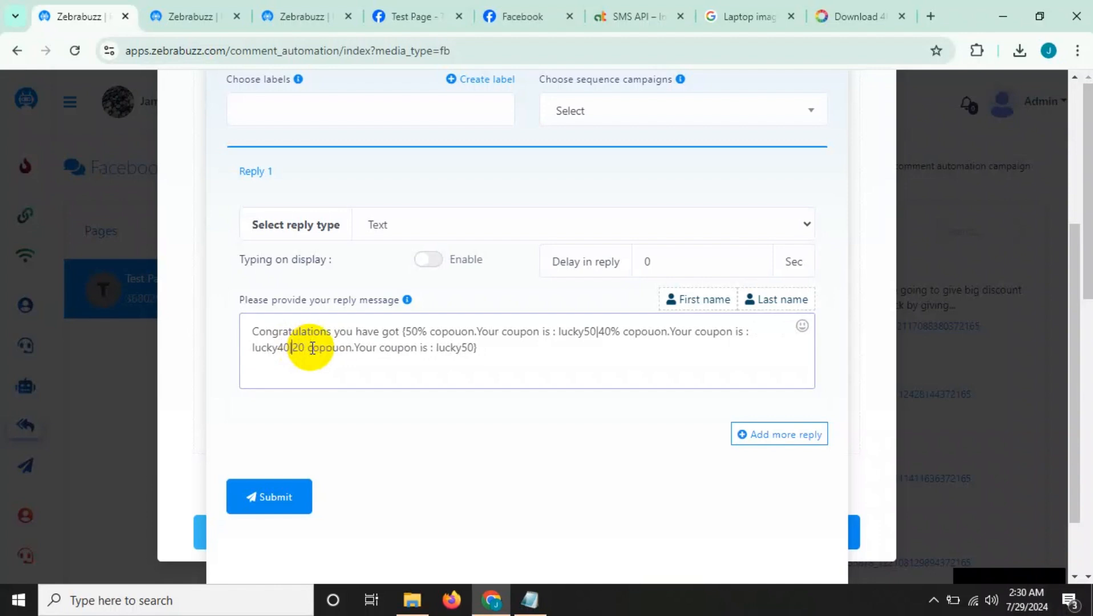
{"action": "type", "text": "$"}
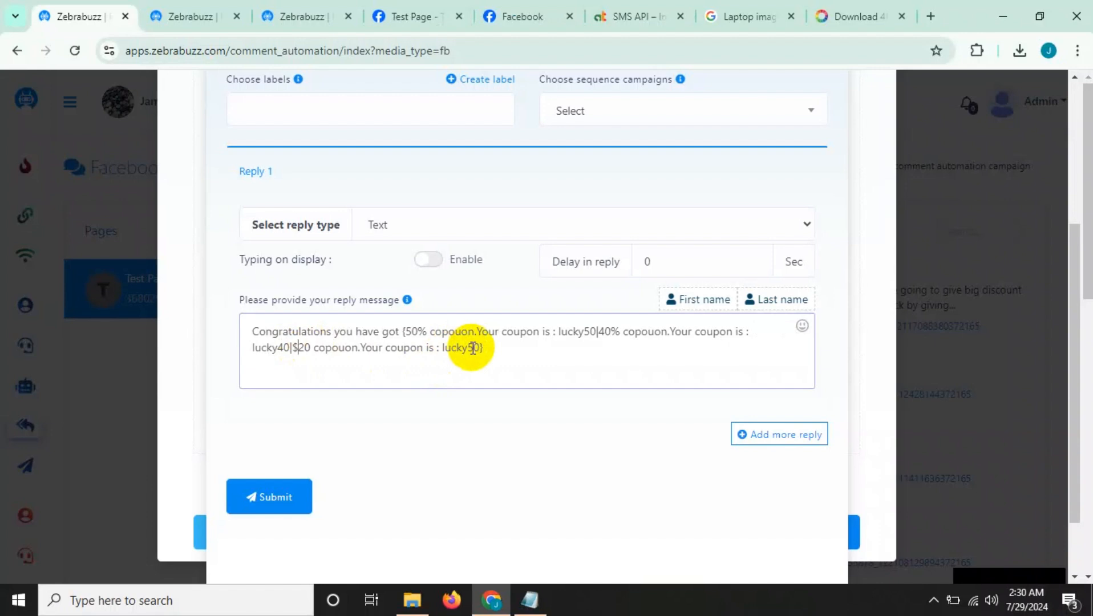
{"action": "key", "text": "BackSpace"}
{"action": "type", "text": "2"}
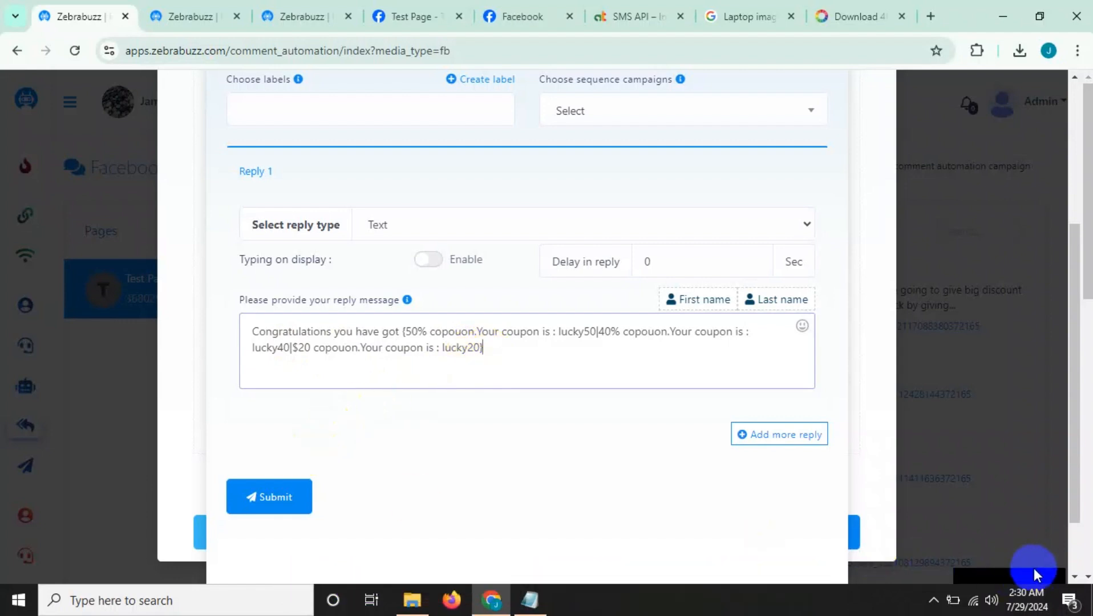
Save the "Spintax private" message template, refresh the template list, and submit the auto reply campaign with it.
{"action": "left_click", "coordinate": [270, 497]}
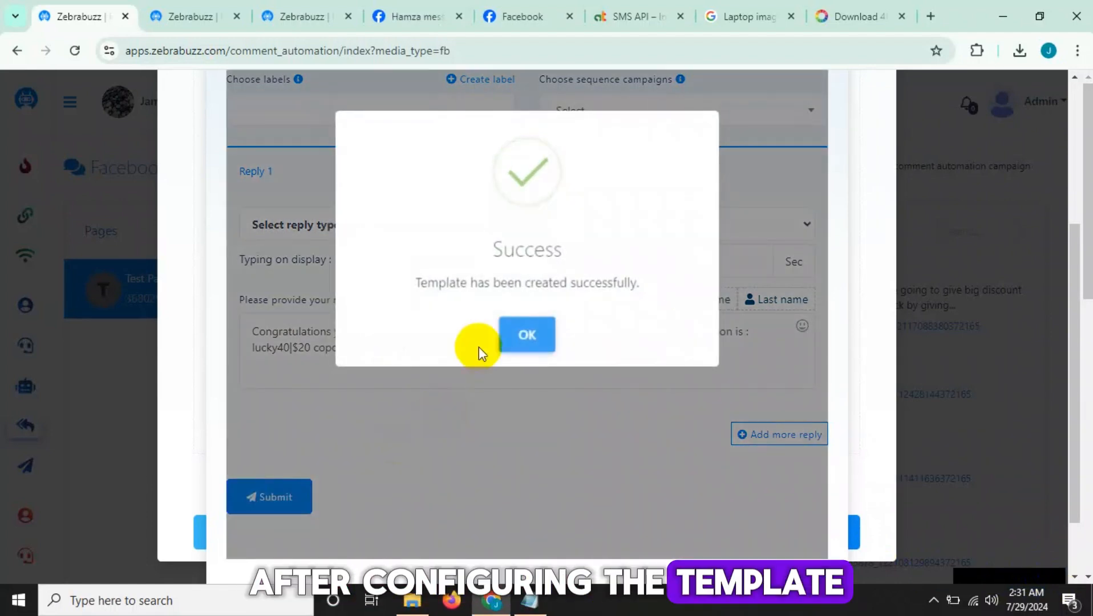
{"action": "left_click", "coordinate": [526, 333]}
{"action": "scroll", "coordinate": [626, 440], "scroll_direction": "down", "scroll_amount": 2}
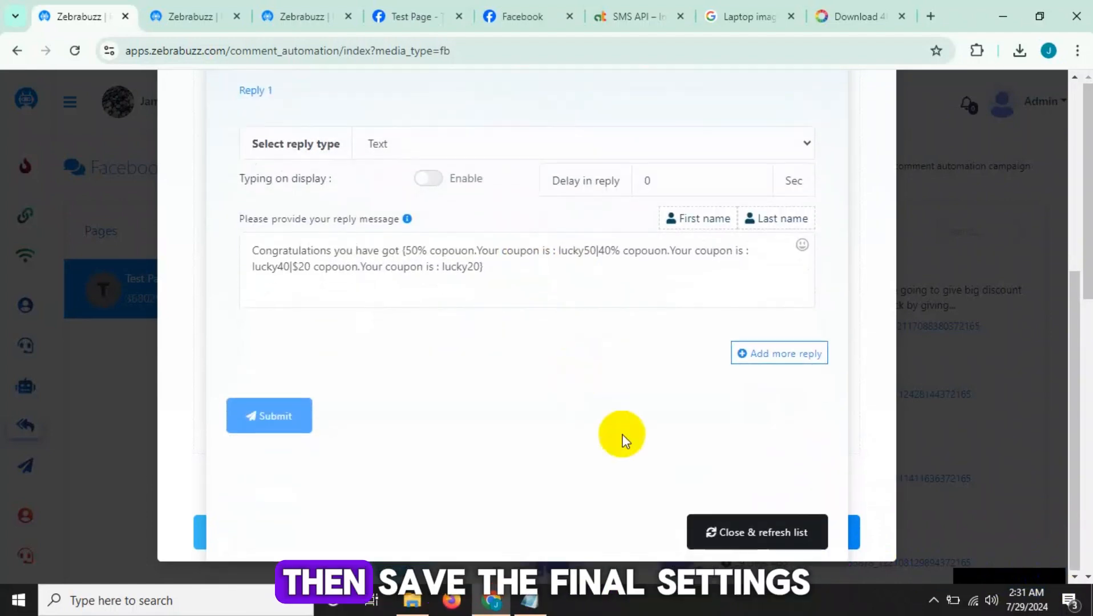
{"action": "left_click", "coordinate": [726, 536]}
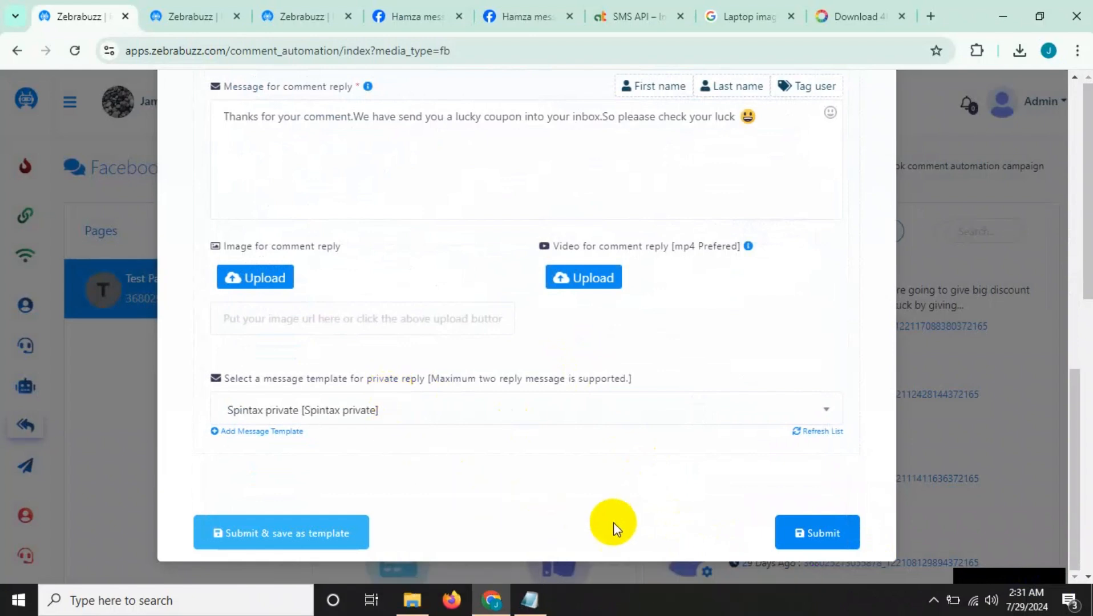
{"action": "left_click", "coordinate": [804, 534]}
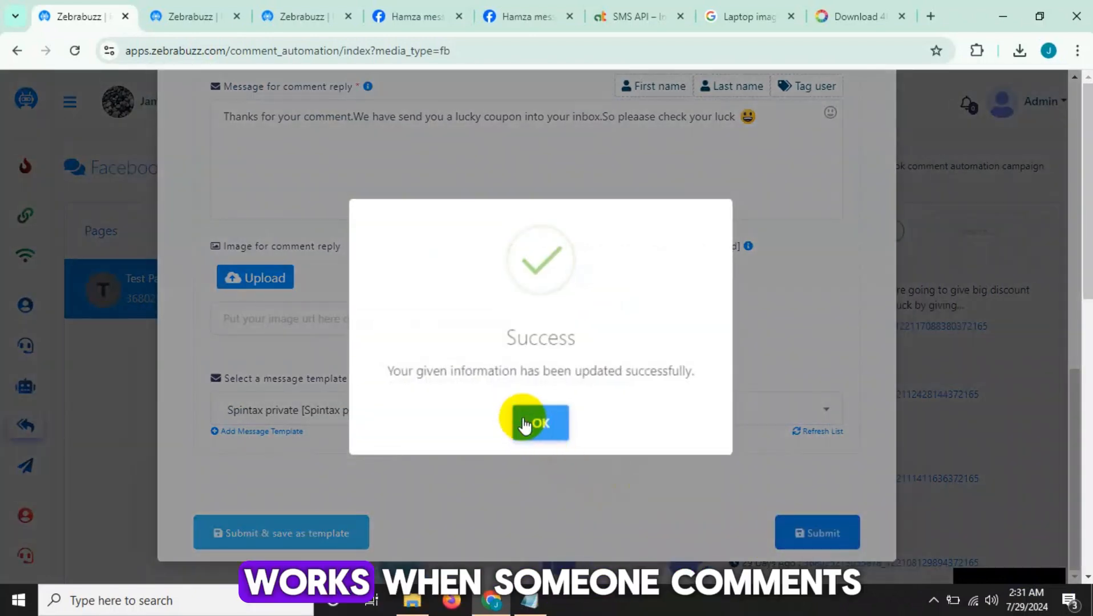
{"action": "left_click", "coordinate": [525, 425]}
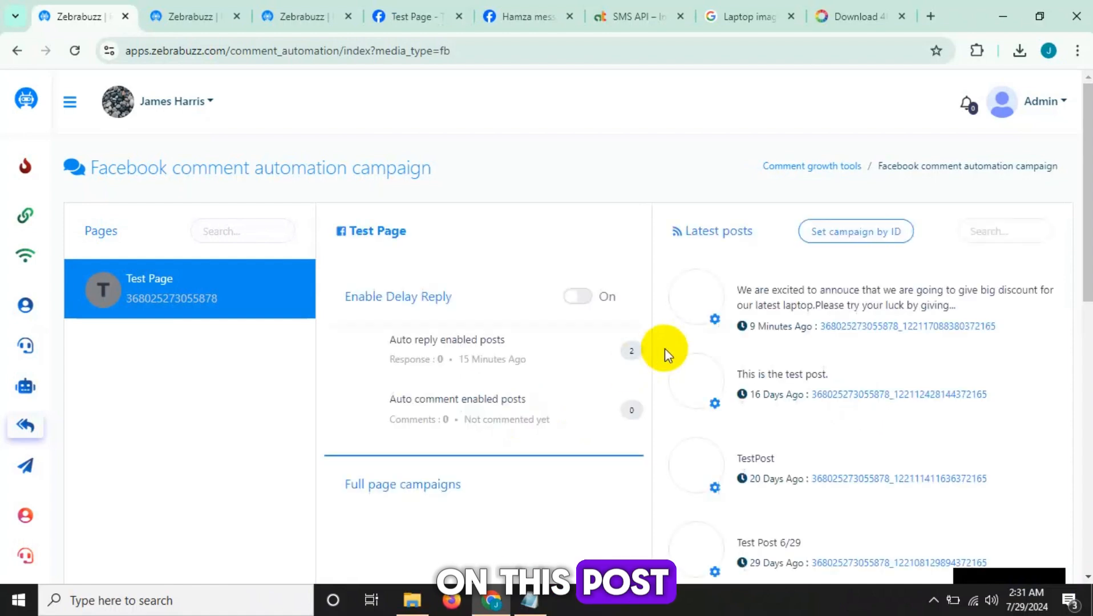
Open the laptop discount post on Facebook and post the test comment "copuon please".
{"action": "left_click", "coordinate": [856, 325]}
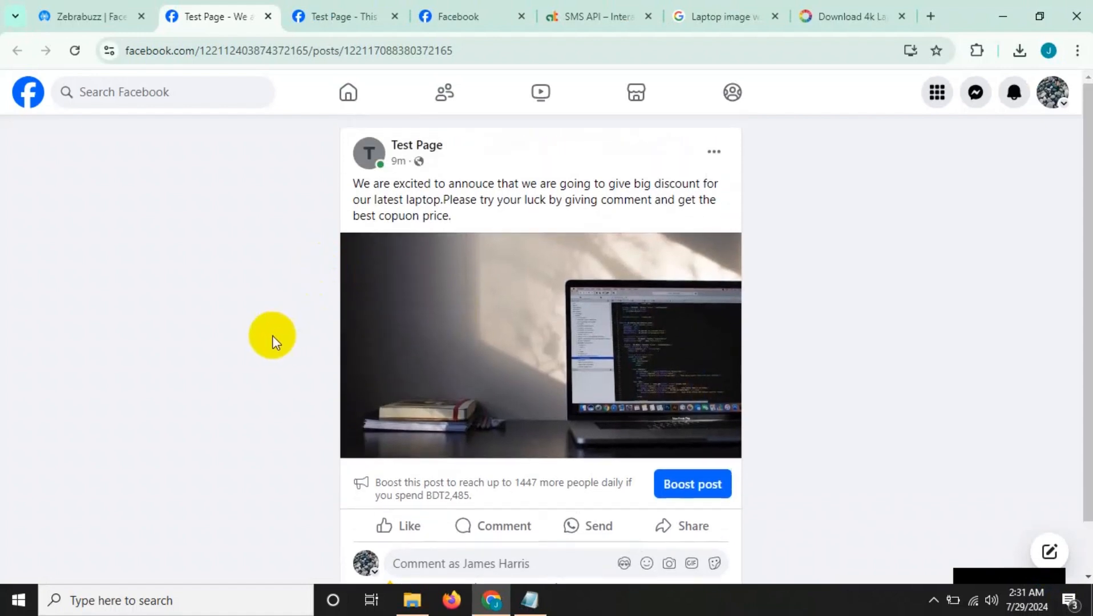
{"action": "left_click_drag", "start_coordinate": [358, 178], "coordinate": [692, 215]}
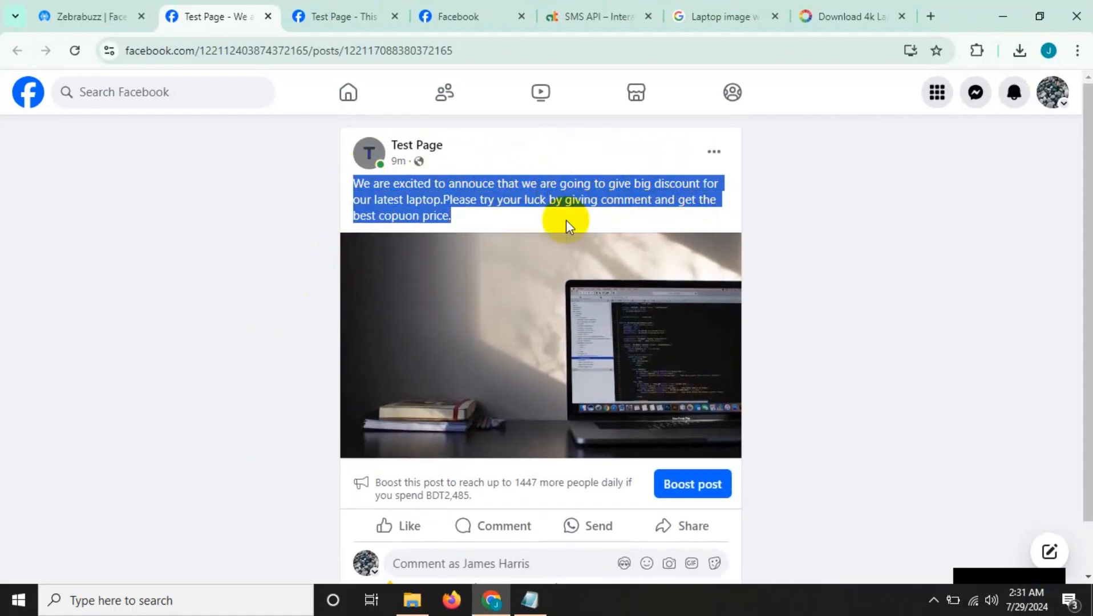
{"action": "left_click_drag", "start_coordinate": [478, 200], "coordinate": [713, 212]}
{"action": "left_click", "coordinate": [450, 214]}
{"action": "scroll", "coordinate": [346, 251], "scroll_direction": "down", "scroll_amount": 1}
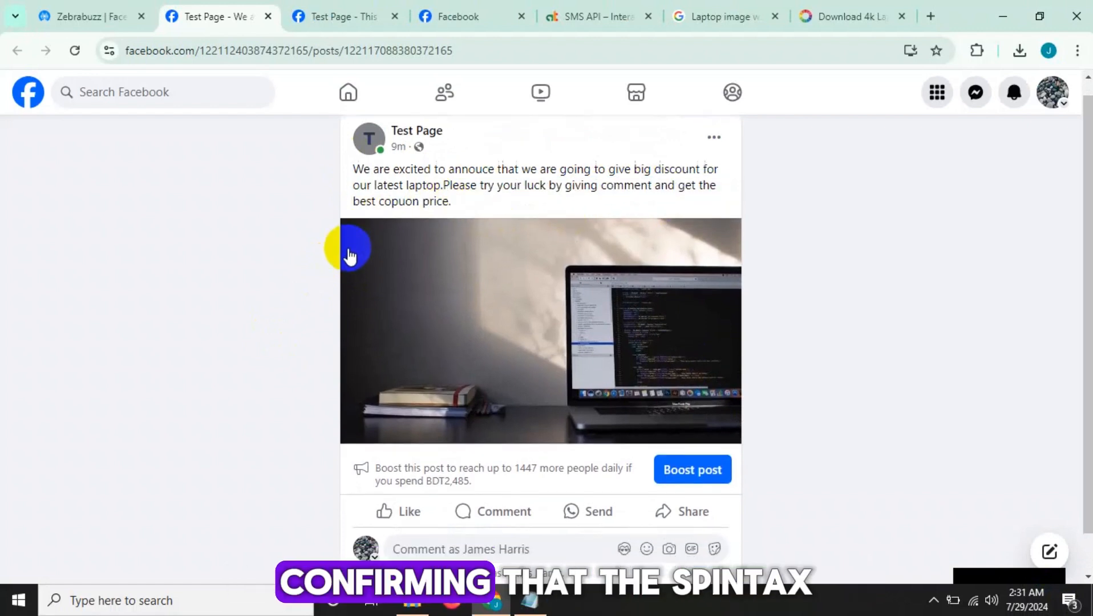
{"action": "left_click", "coordinate": [436, 505]}
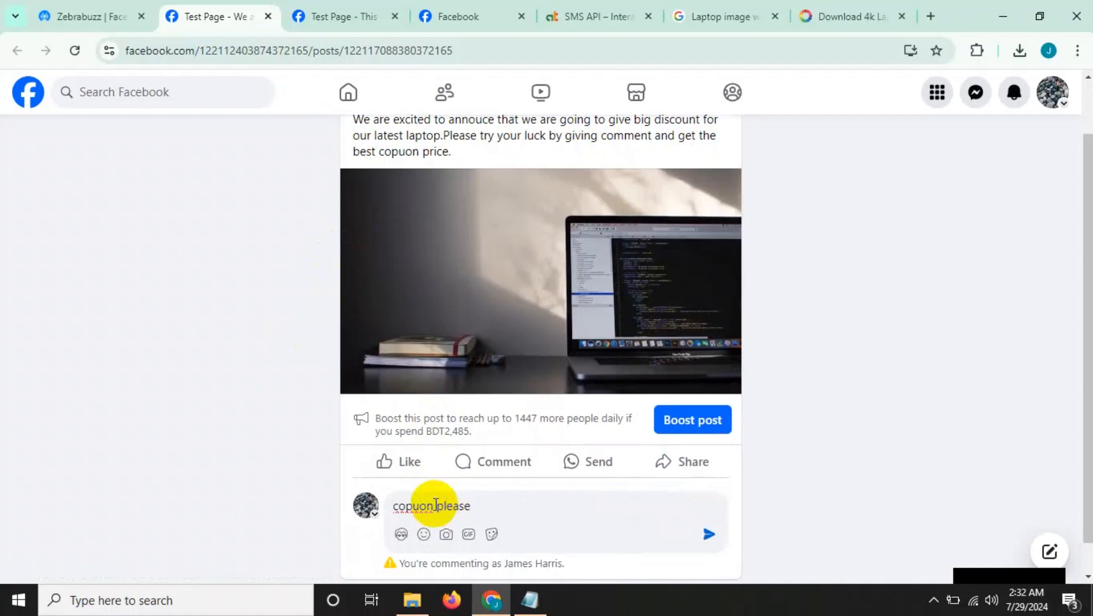
{"action": "key", "text": "Return"}
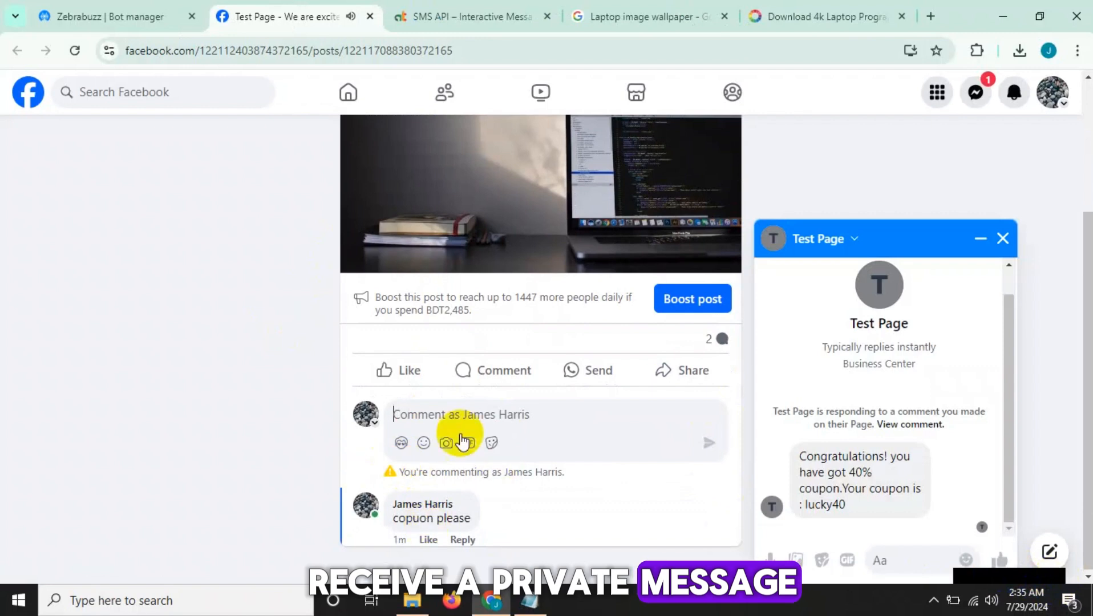
Examine the test comment and the coupon text in the private message received from Test Page.
{"action": "left_click_drag", "start_coordinate": [407, 523], "coordinate": [468, 523]}
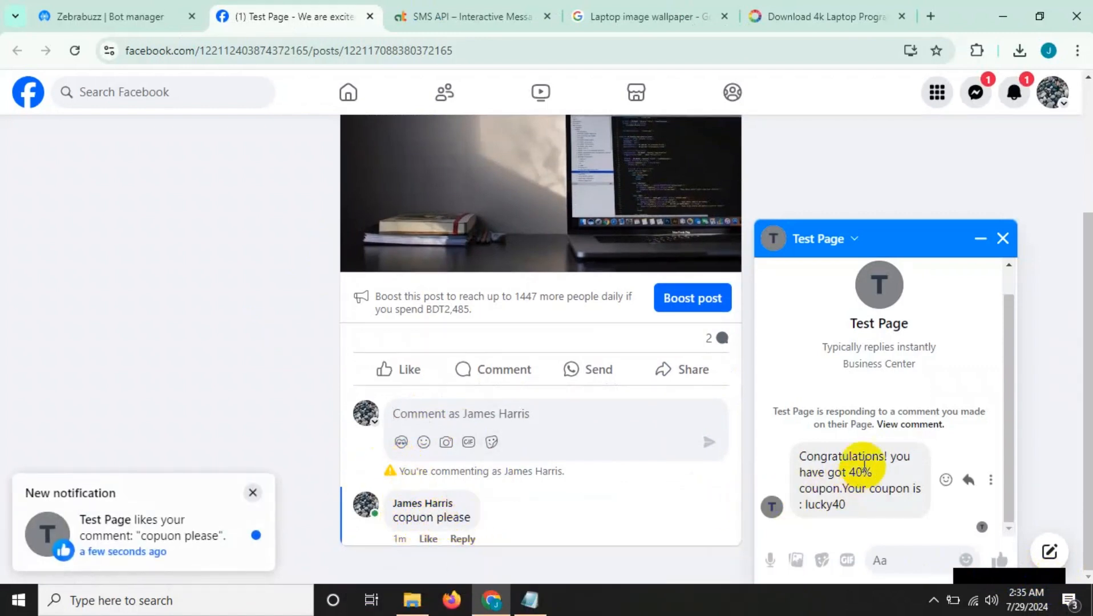
{"action": "left_click", "coordinate": [847, 461]}
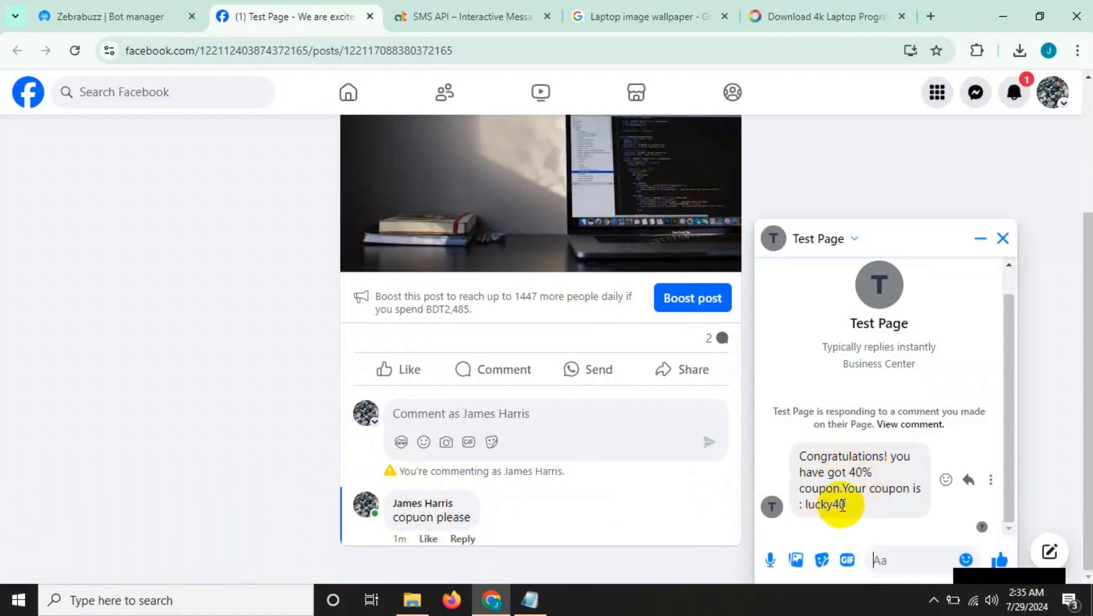
{"action": "left_click_drag", "start_coordinate": [856, 504], "coordinate": [811, 517]}
{"action": "left_click", "coordinate": [860, 481]}
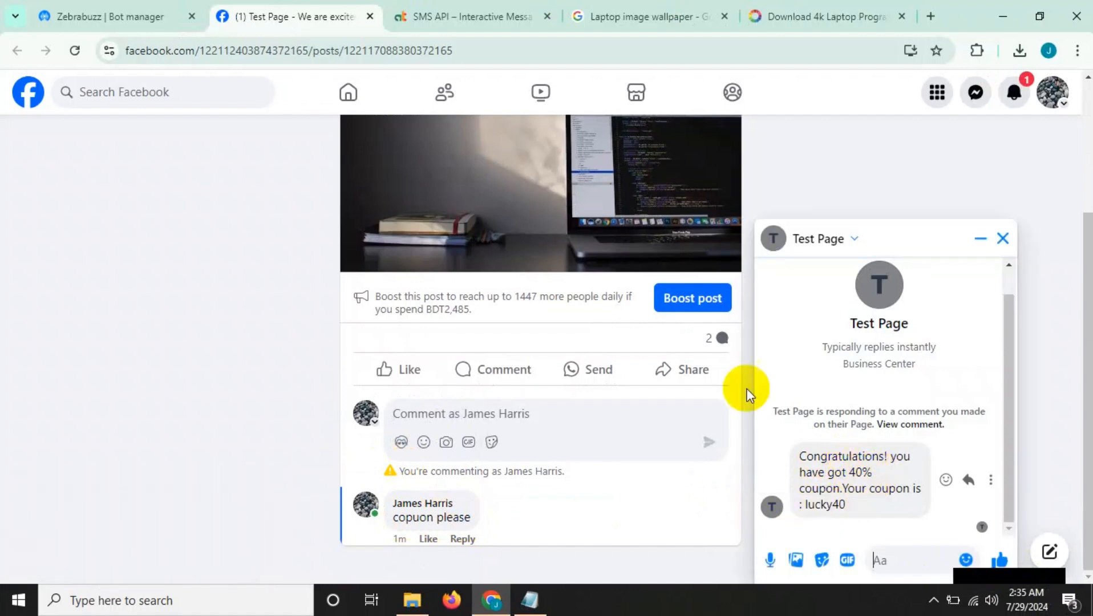
Reload the Facebook post and check the automatic comment reply alongside the private coupon message.
{"action": "left_click", "coordinate": [75, 53]}
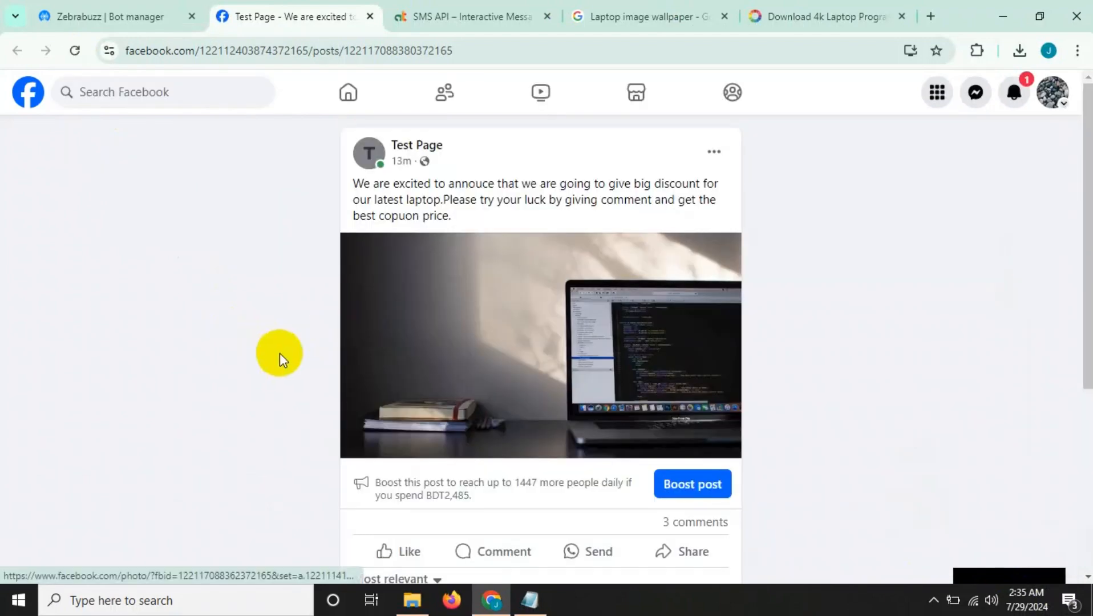
{"action": "scroll", "coordinate": [279, 354], "scroll_direction": "down", "scroll_amount": 5}
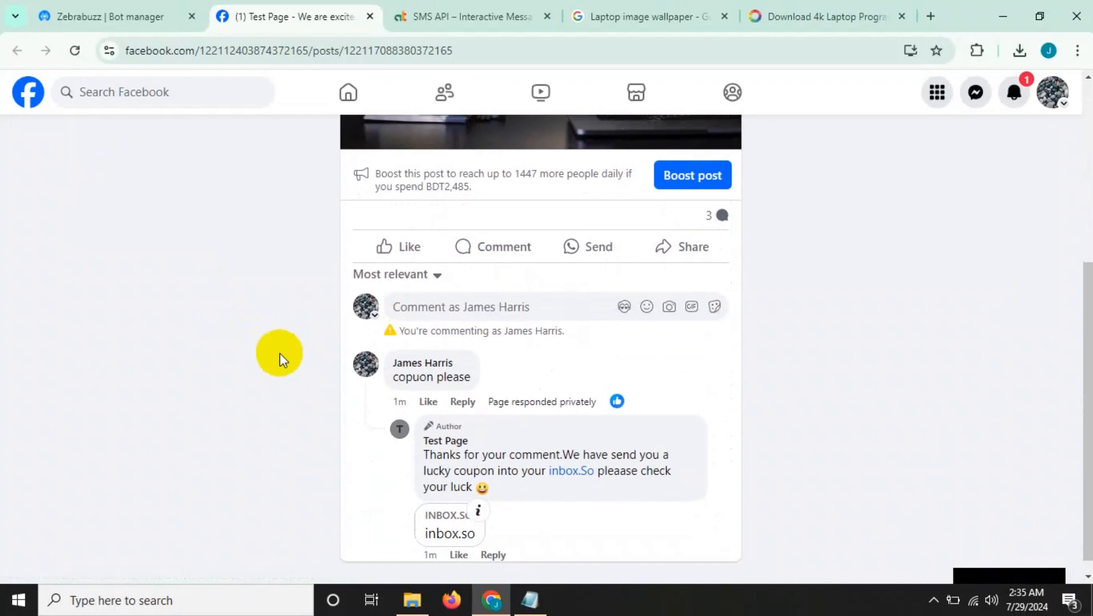
{"action": "scroll", "coordinate": [279, 354], "scroll_direction": "down", "scroll_amount": 1}
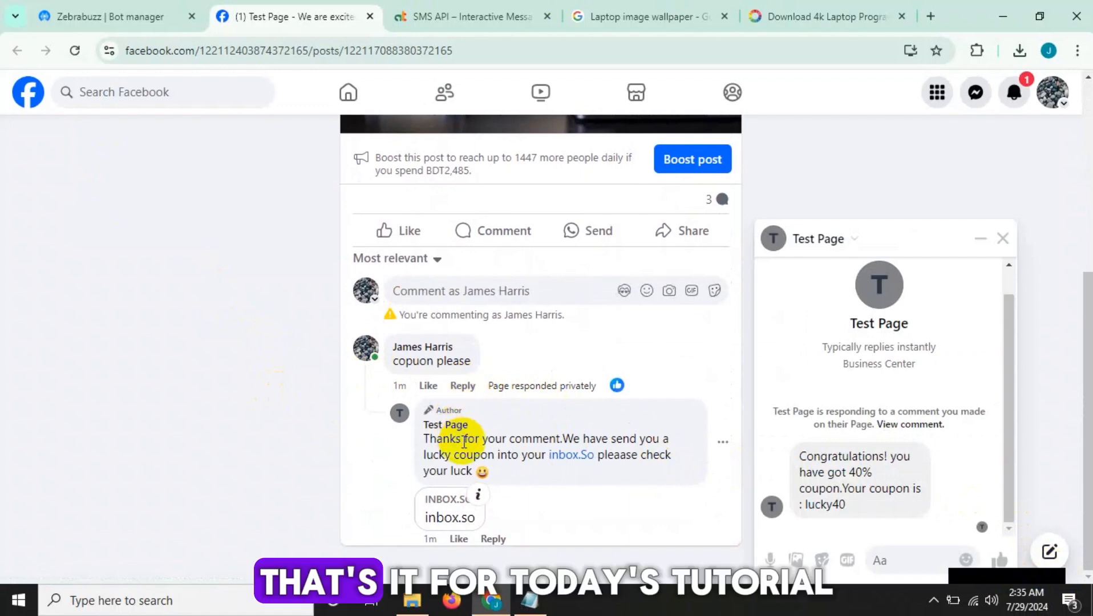
{"action": "left_click_drag", "start_coordinate": [462, 442], "coordinate": [587, 452]}
{"action": "left_click", "coordinate": [863, 512]}
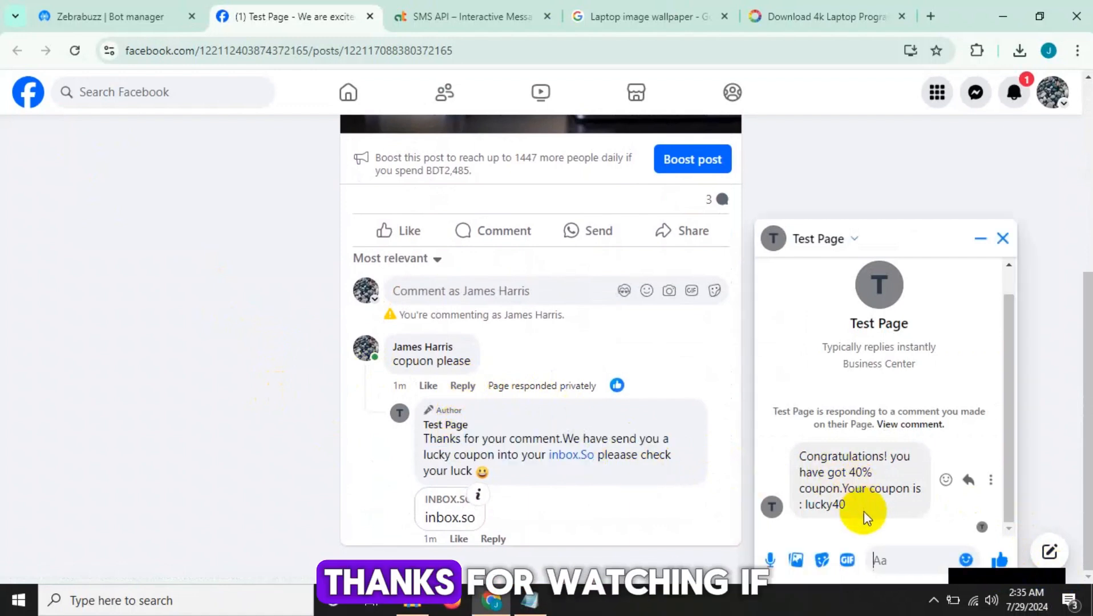